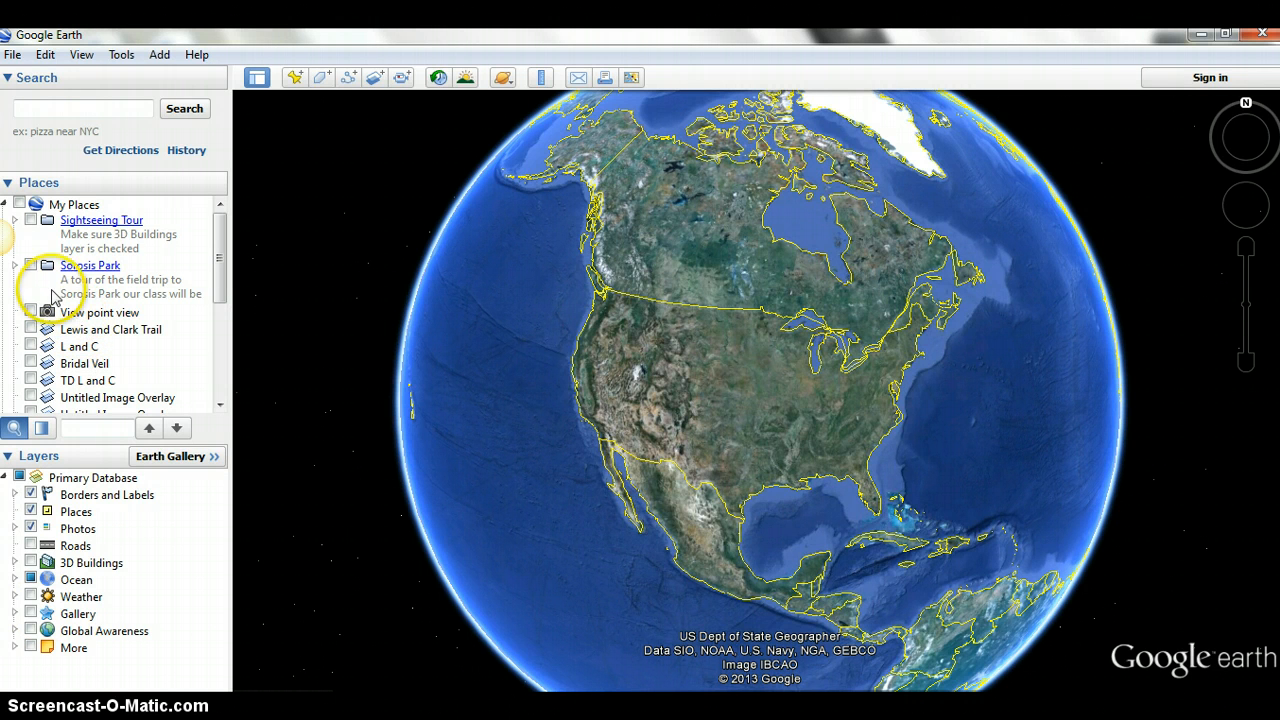
# - Turn on the Sorosis Park folder in Places, fly to the park, and close its description balloon
pyautogui.click(31, 266)
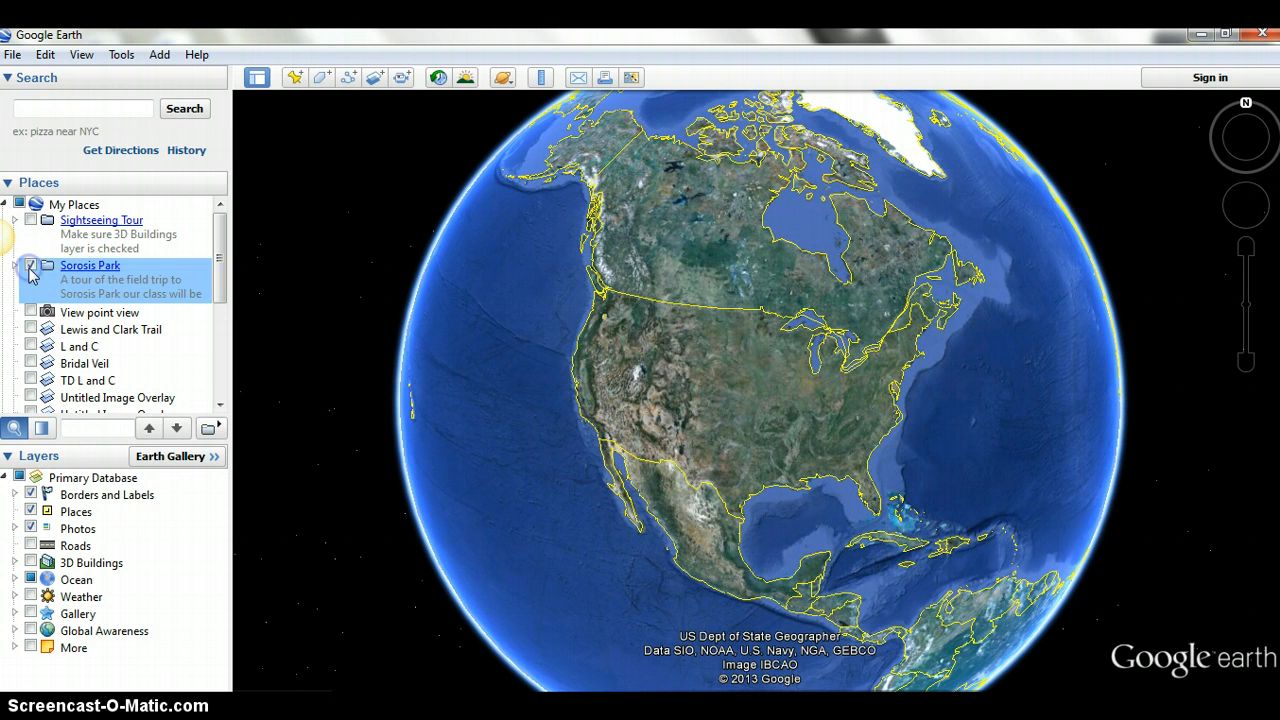
pyautogui.click(106, 266)
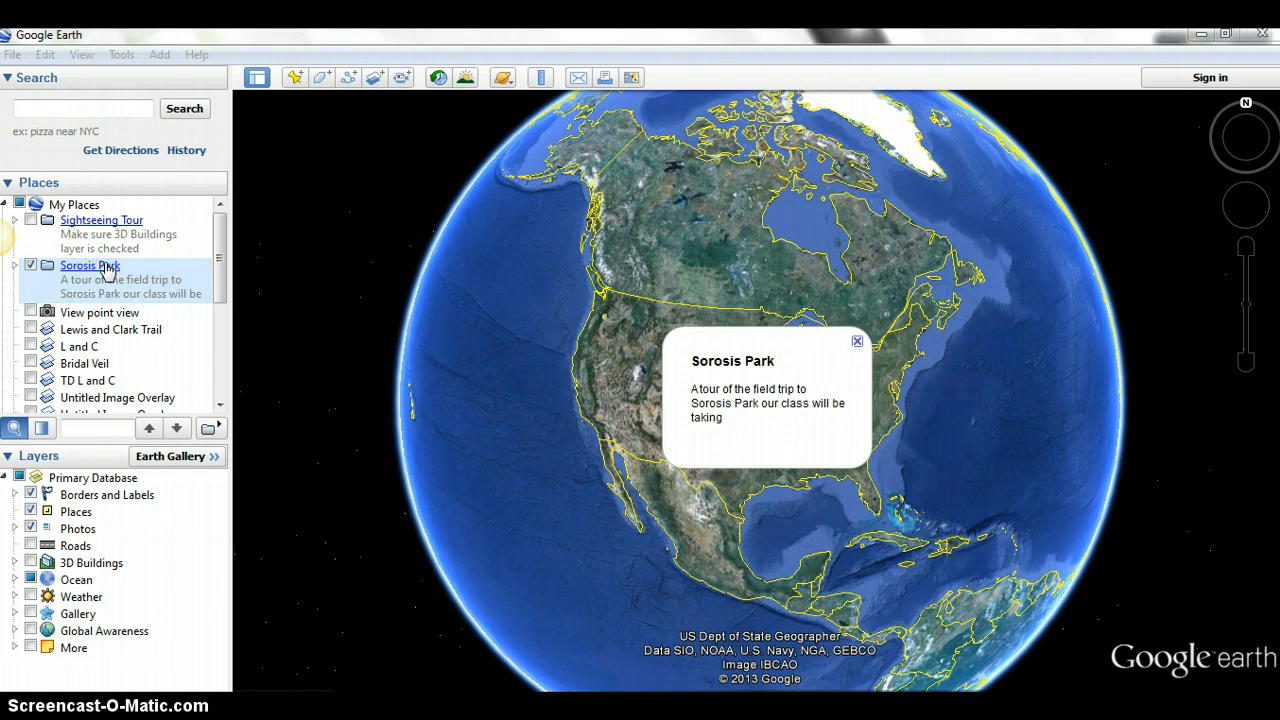
pyautogui.doubleClick(107, 268)
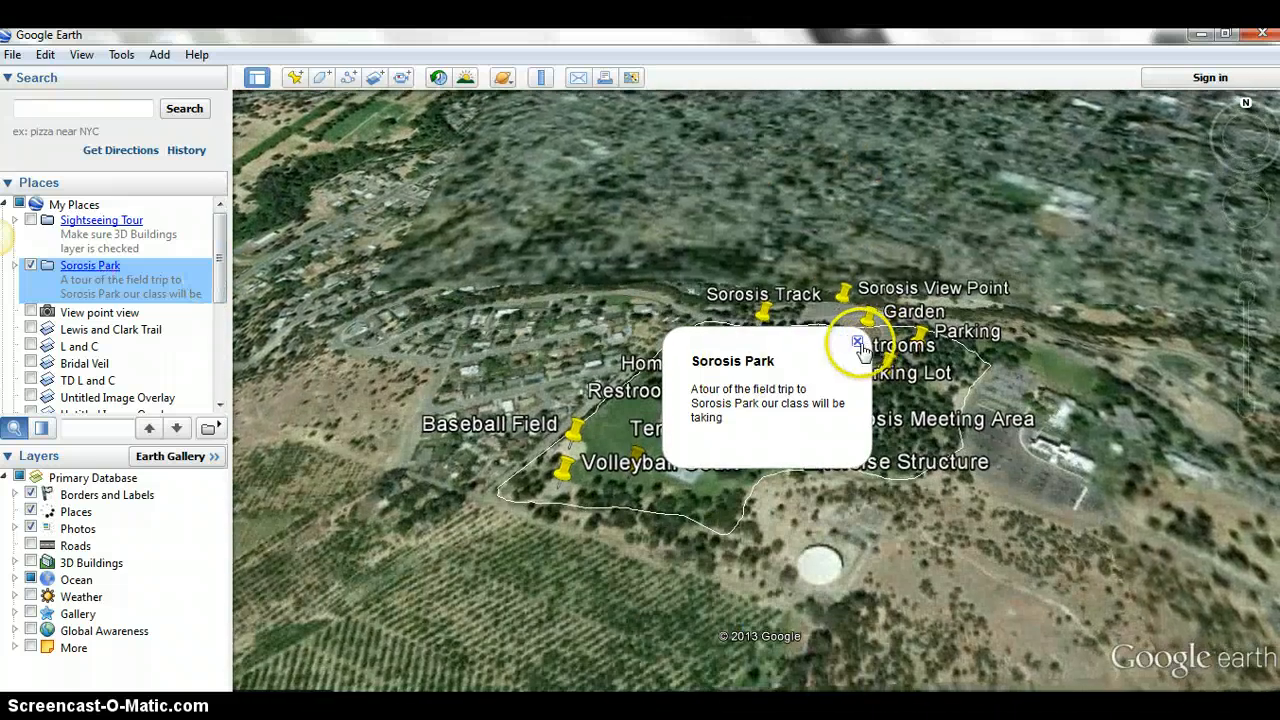
pyautogui.click(857, 344)
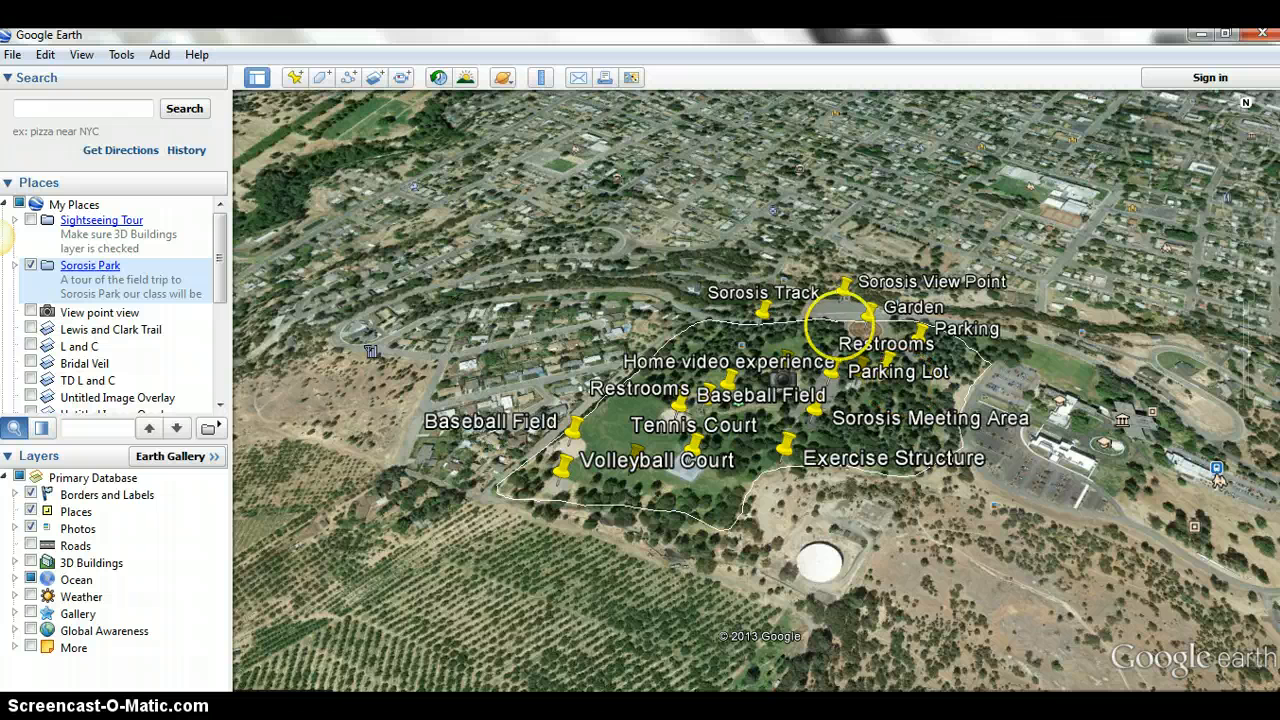
# - View the descriptions of the Volleyball Court, Exercise Structure and Tennis Court placemarks and of the Sorosis Track path
pyautogui.click(562, 462)
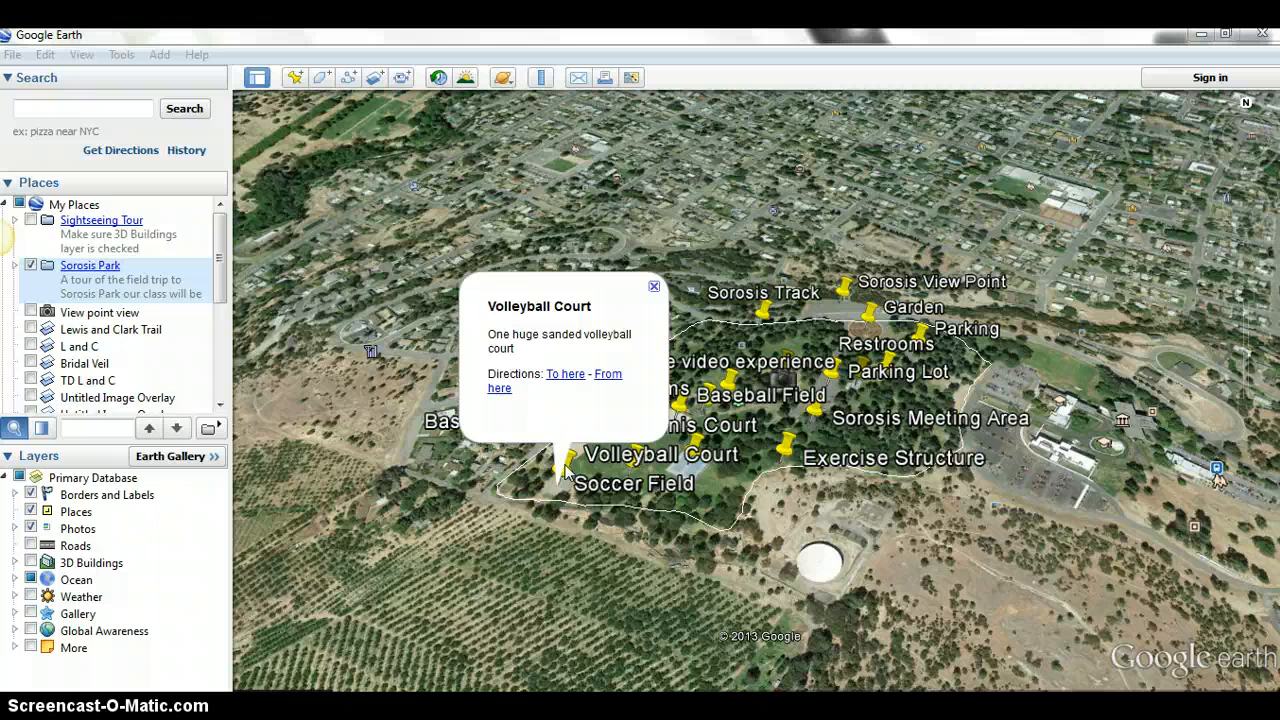
pyautogui.click(790, 445)
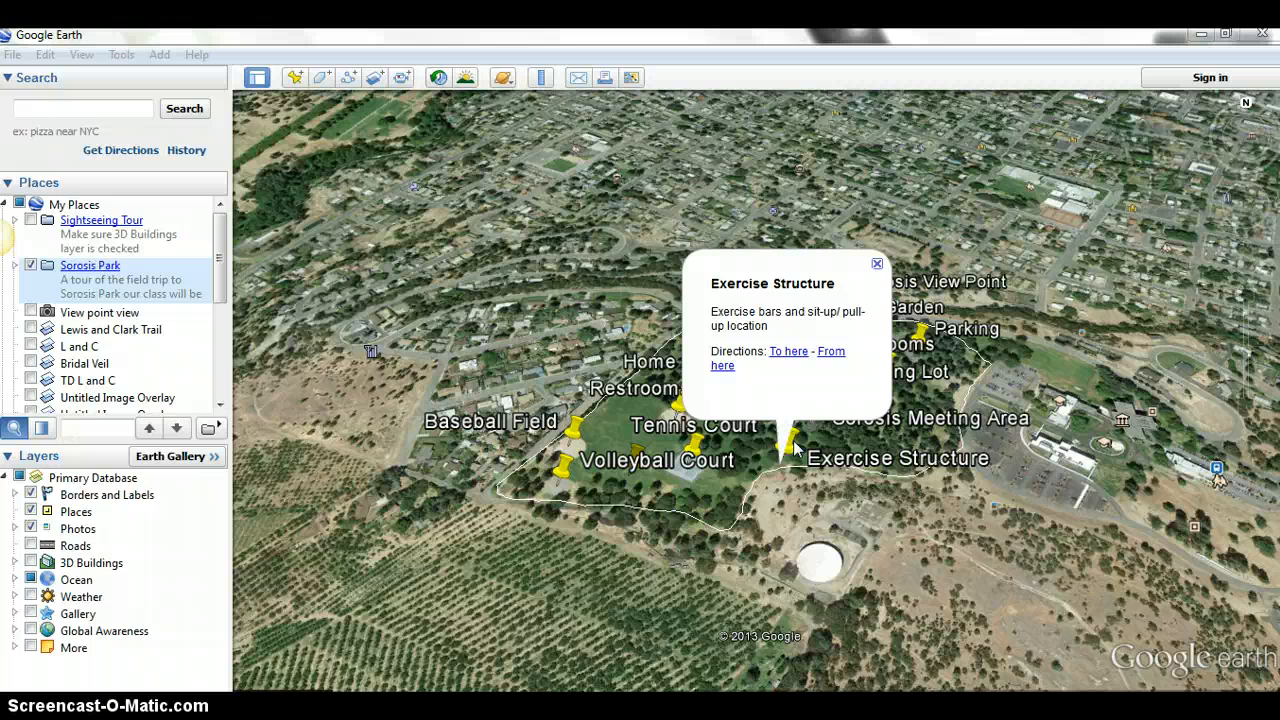
pyautogui.click(757, 557)
pyautogui.click(699, 445)
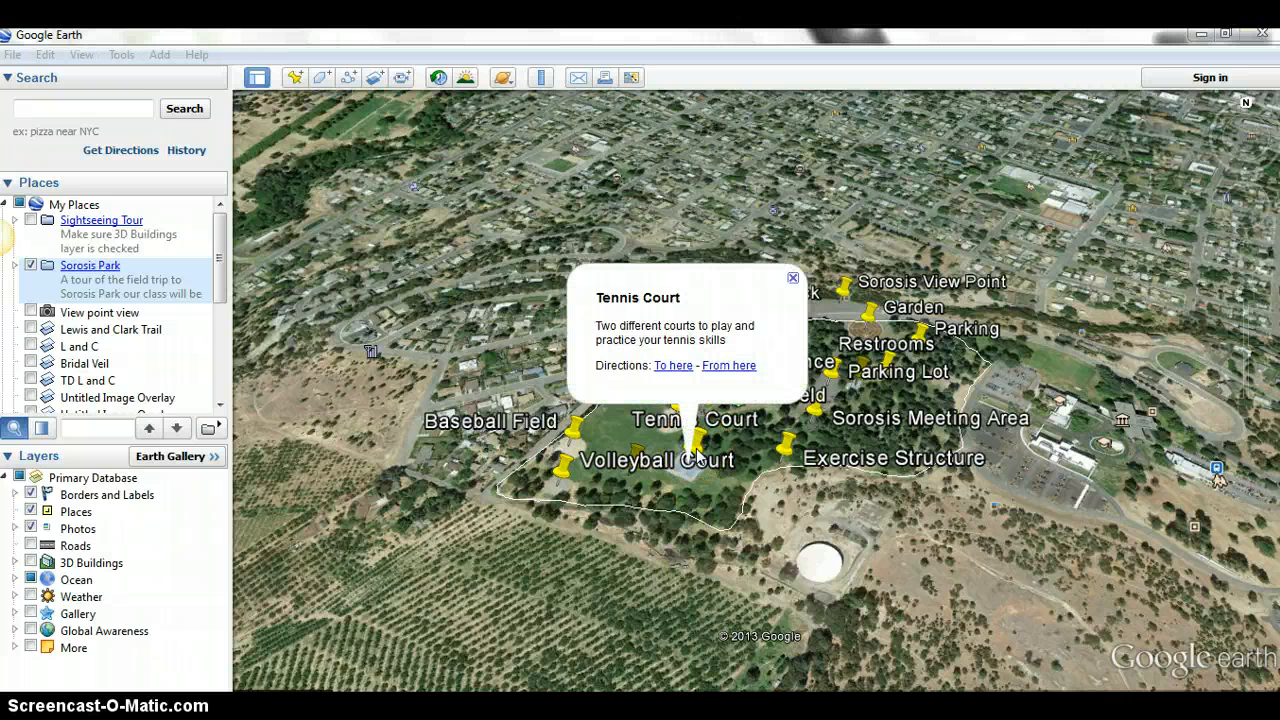
pyautogui.click(752, 480)
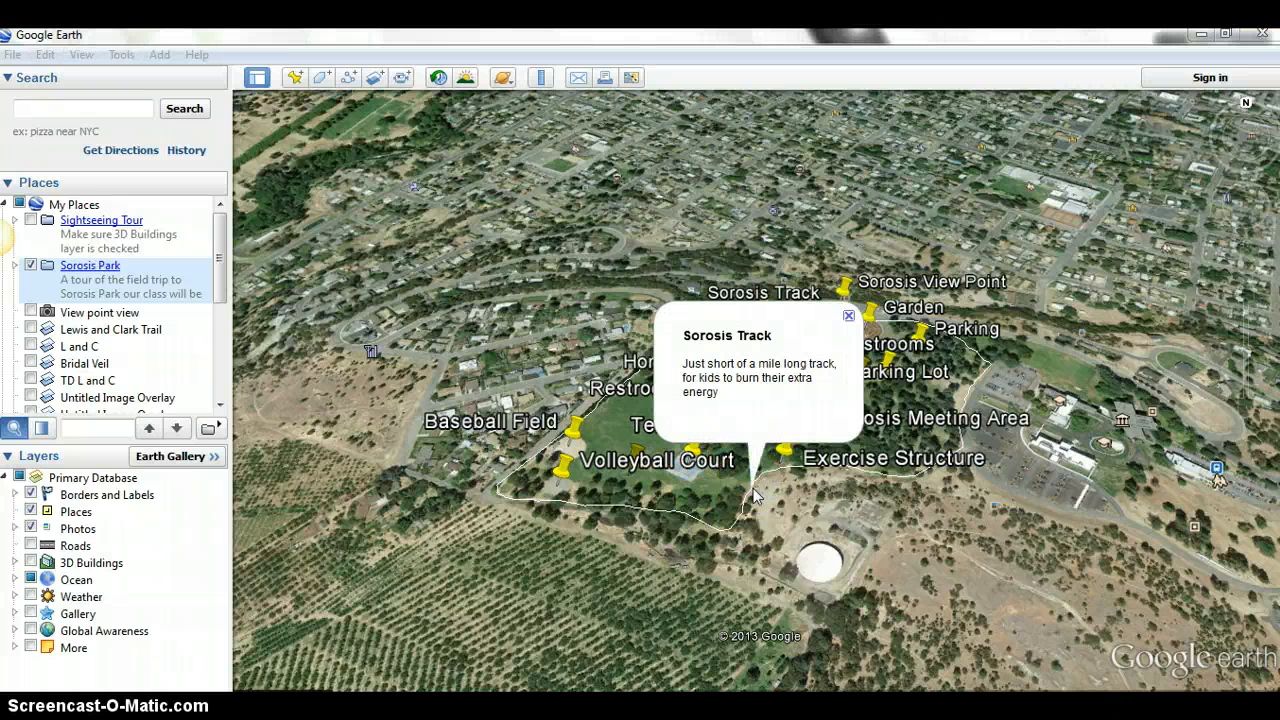
pyautogui.click(755, 497)
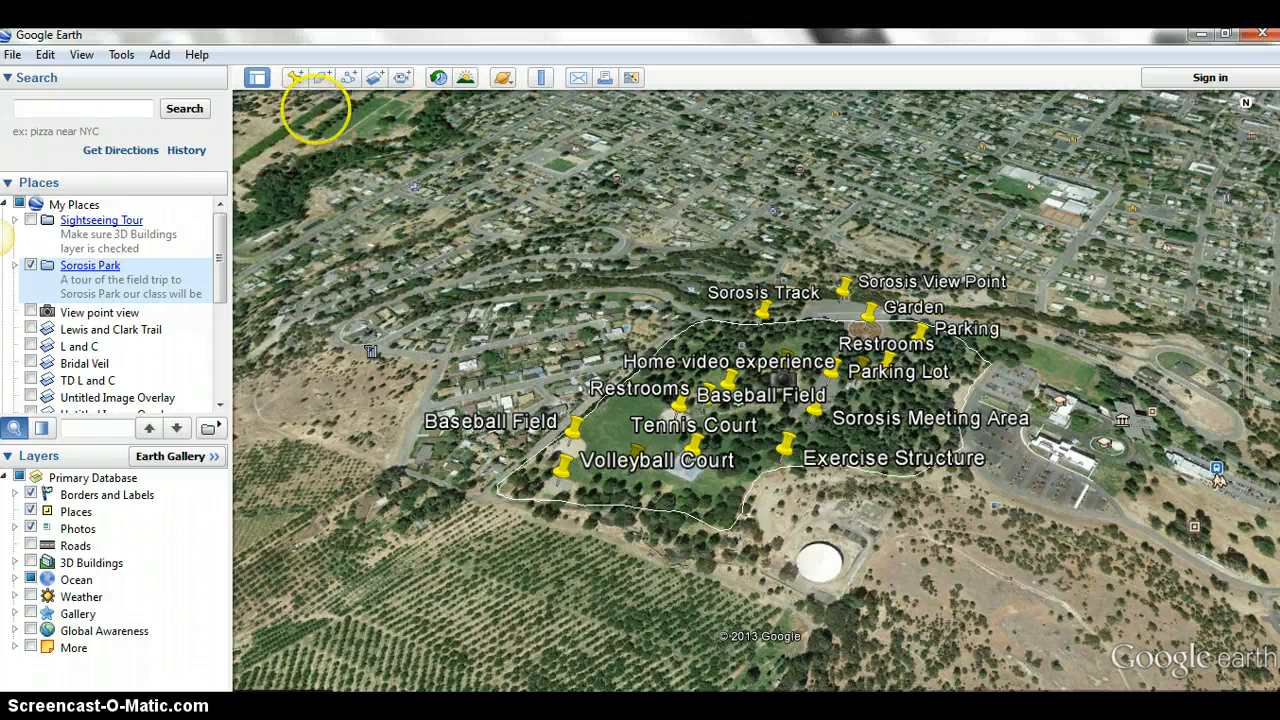
# - Add a placemark named Sorosis Track on the park's northwest edge, at about 45°35'31"N, 121°11'45"W
pyautogui.click(294, 78)
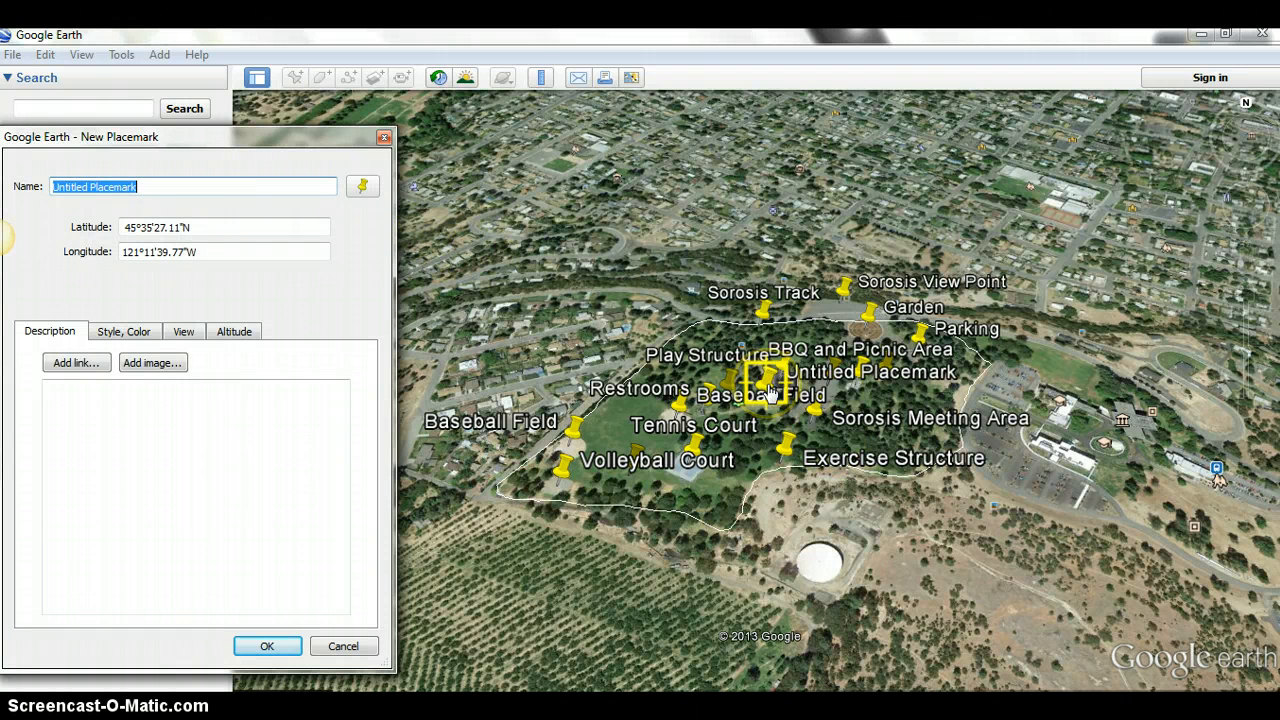
pyautogui.moveTo(770, 393); pyautogui.dragTo(667, 342)
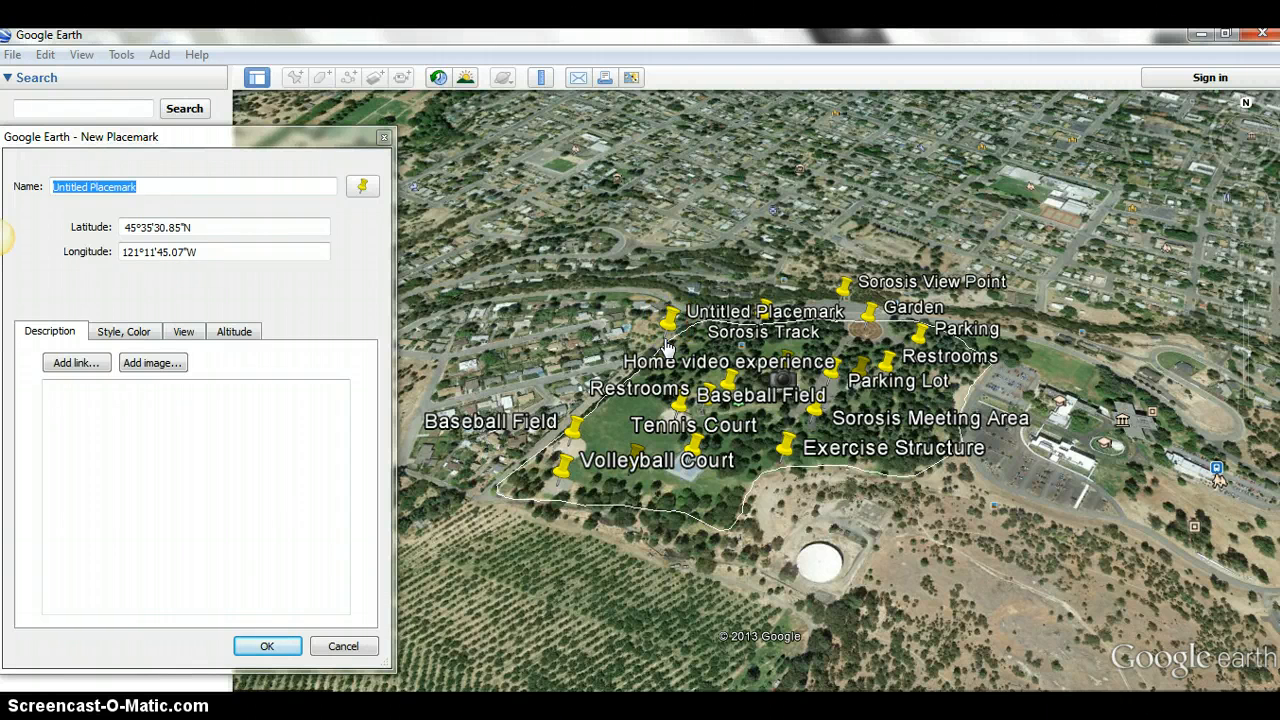
pyautogui.tripleClick(160, 190)
pyautogui.write('S')
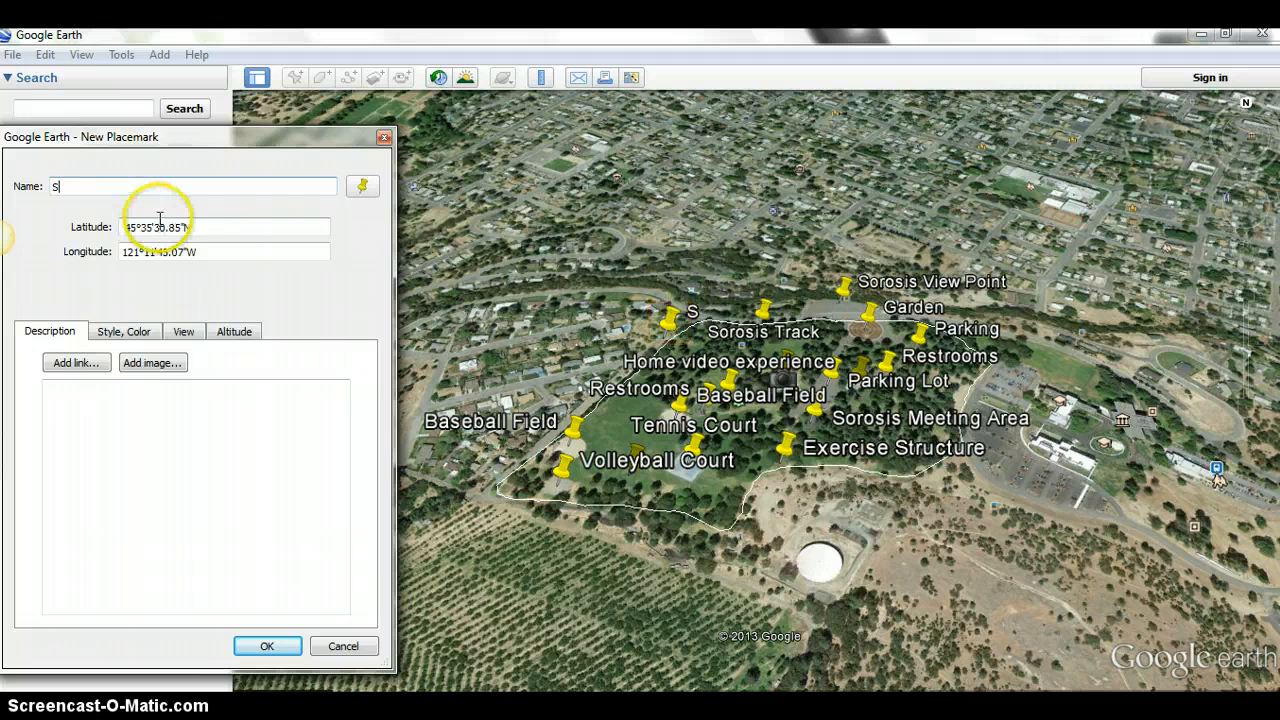
pyautogui.write('orosi')
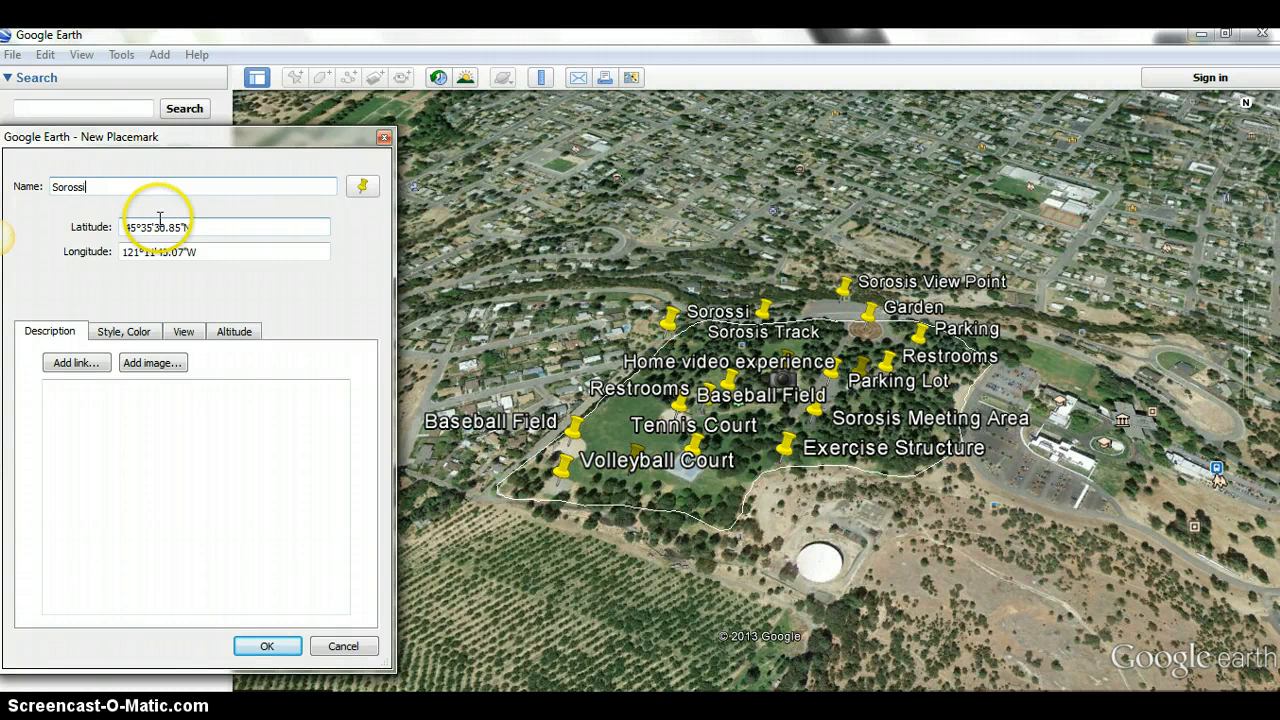
pyautogui.write('s Track')
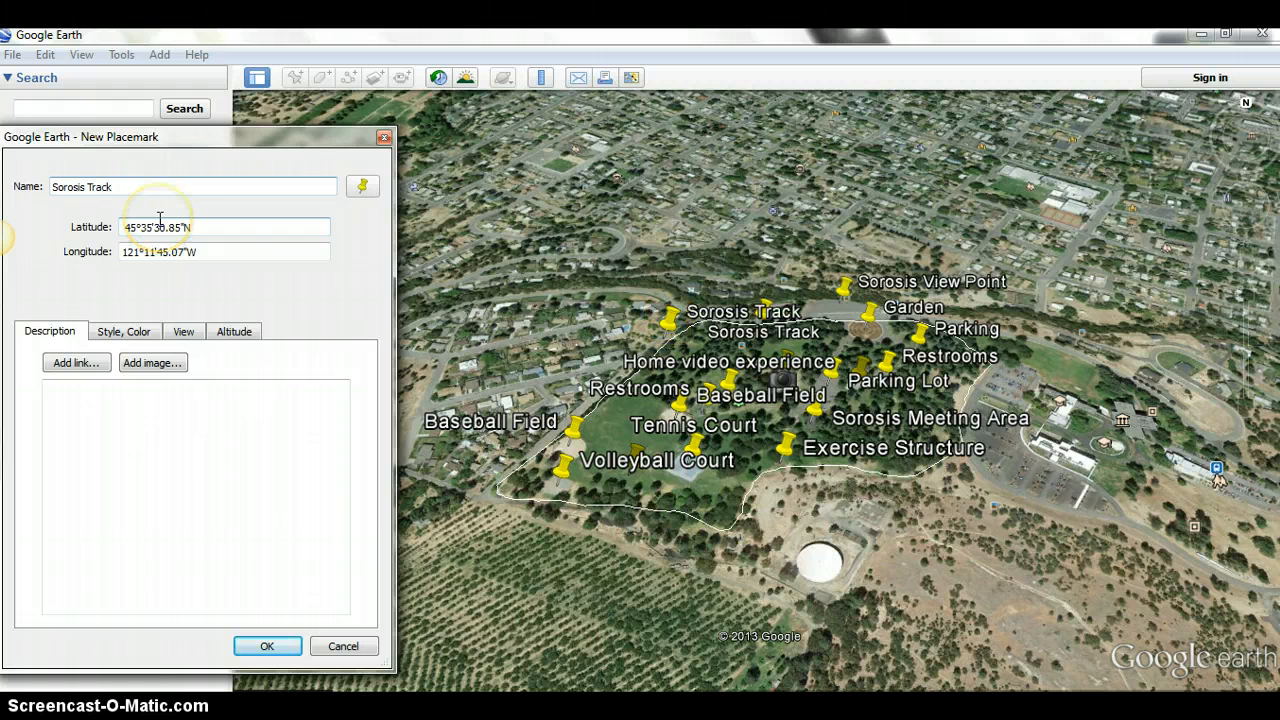
pyautogui.click(168, 364)
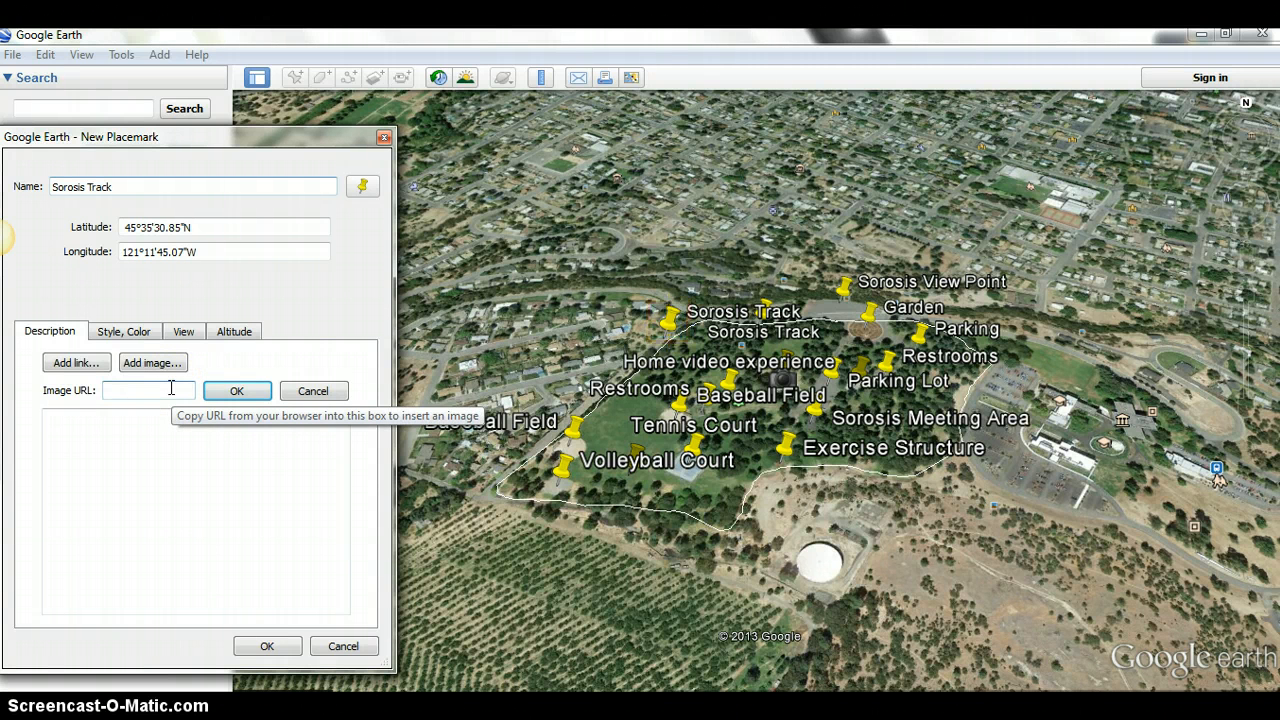
pyautogui.click(231, 391)
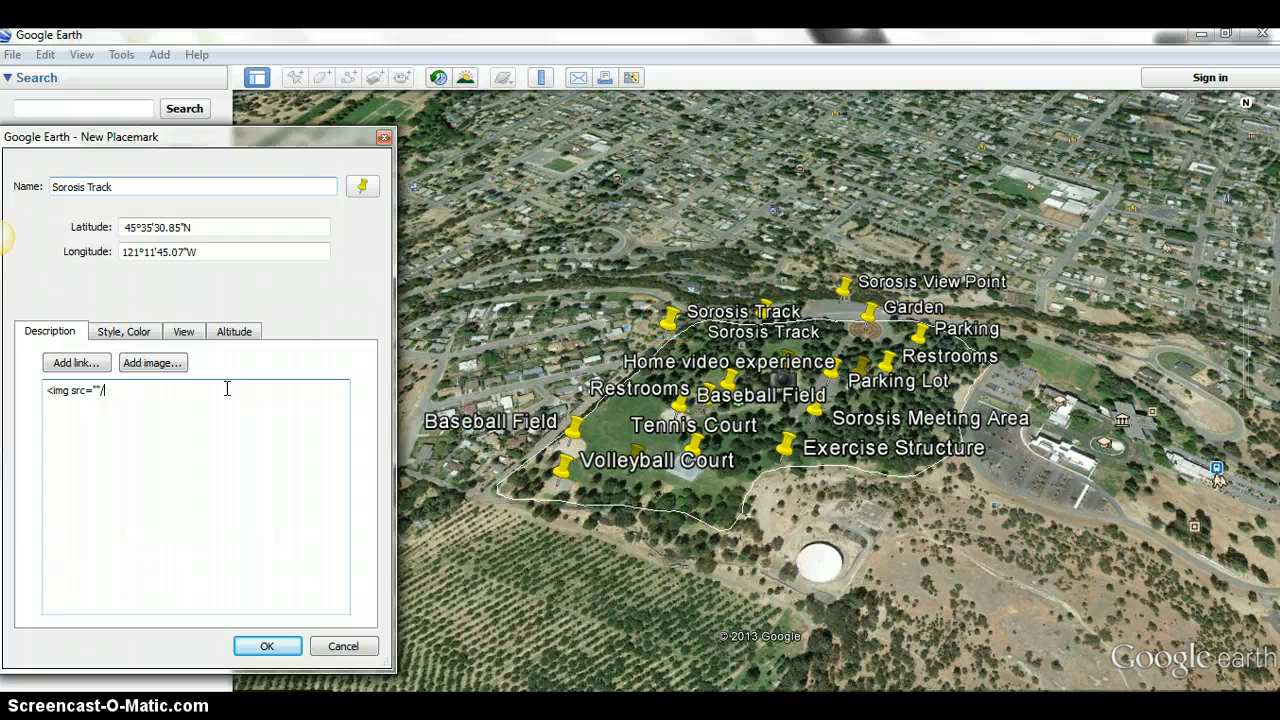
pyautogui.press('BackSpace')
pyautogui.press('BackSpace')
pyautogui.press('BackSpace')
pyautogui.press('BackSpace')
pyautogui.press('BackSpace')
pyautogui.press('BackSpace')
pyautogui.press('BackSpace')
pyautogui.press('BackSpace')
pyautogui.press('BackSpace')
pyautogui.press('BackSpace')
pyautogui.press('BackSpace')
pyautogui.press('BackSpace')
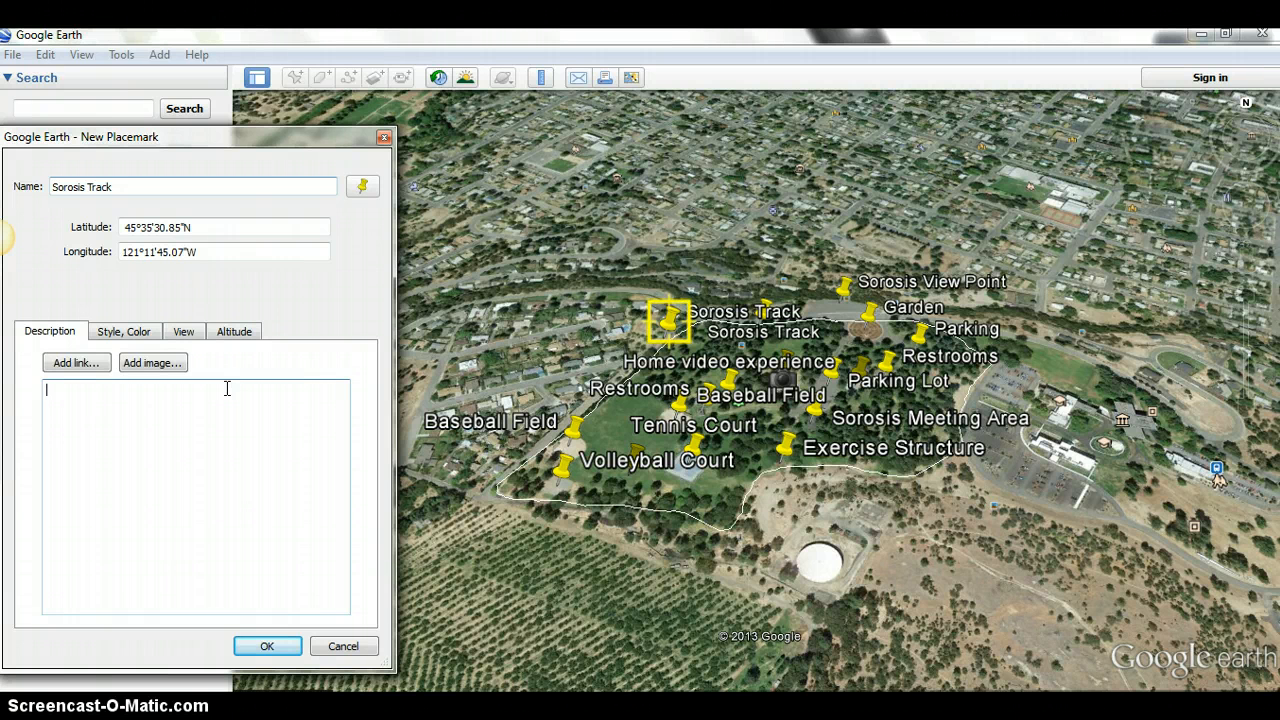
# - Enter "1 one mile trip around the park" as the new placemark's description
pyautogui.write('1 one mile trip around the park')
# - Change the new Sorosis Track placemark's icon to the standing man symbol and save the placemark
pyautogui.click(363, 189)
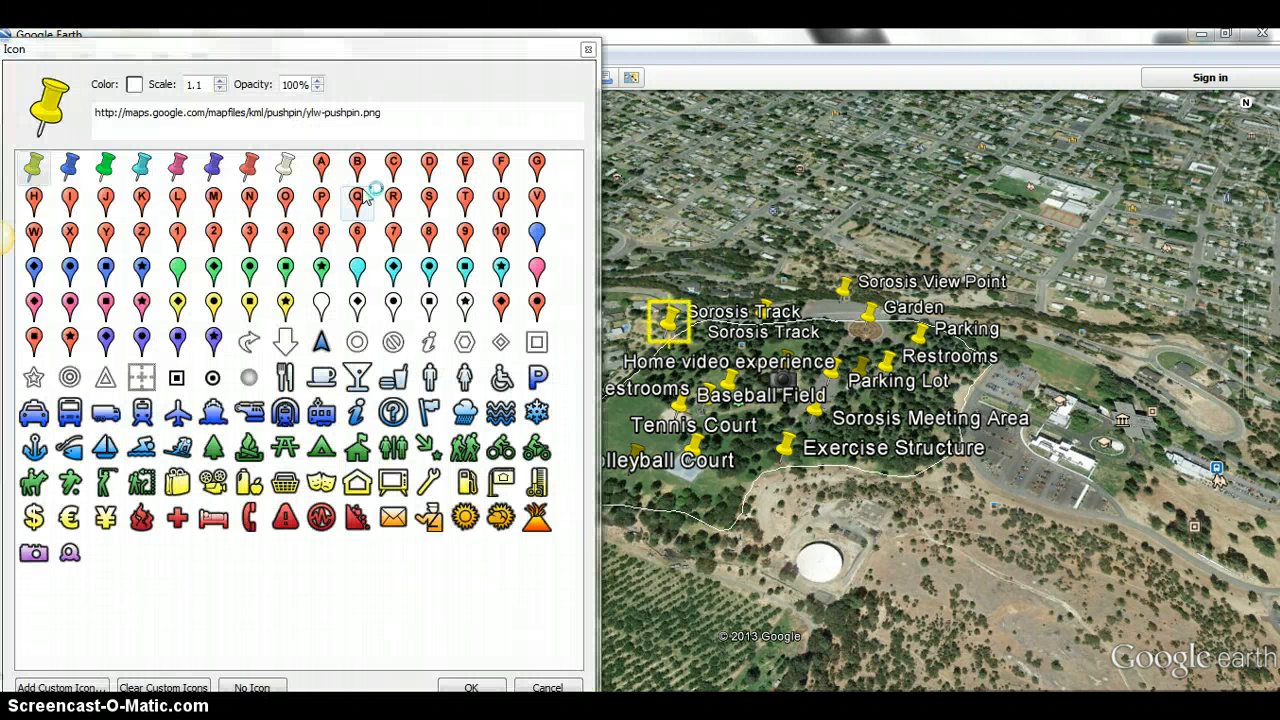
pyautogui.click(429, 377)
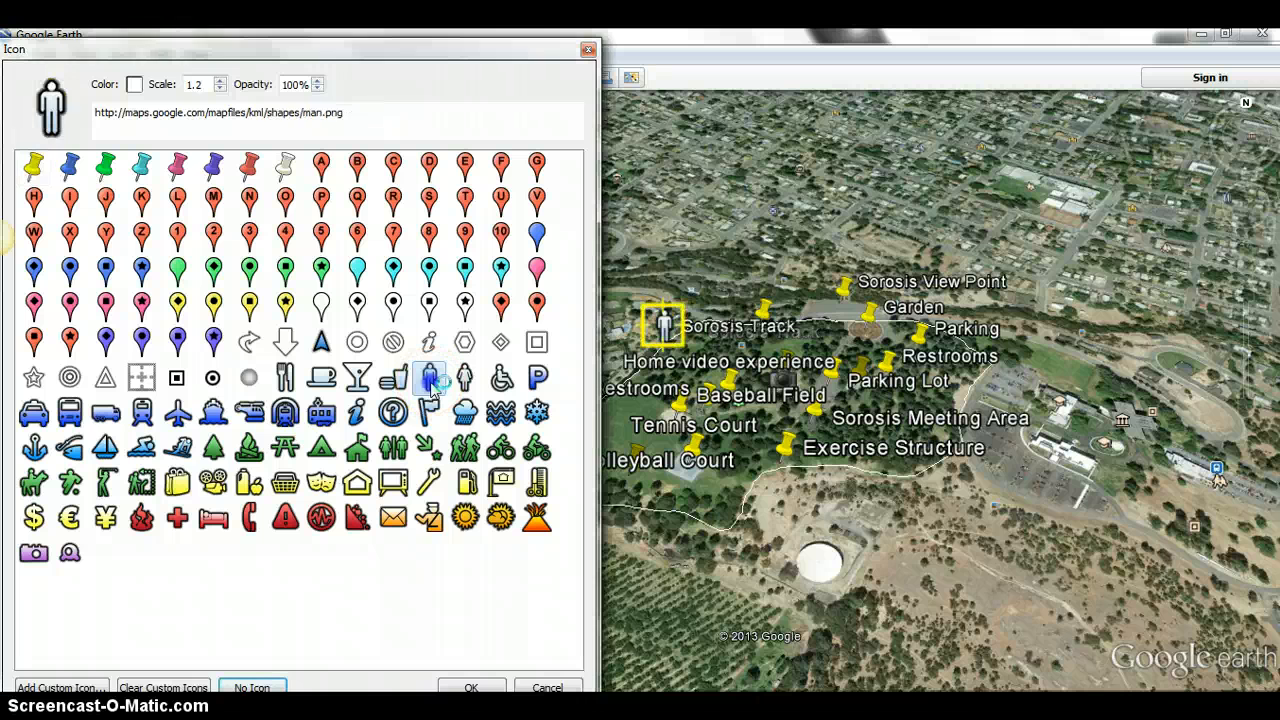
pyautogui.click(471, 687)
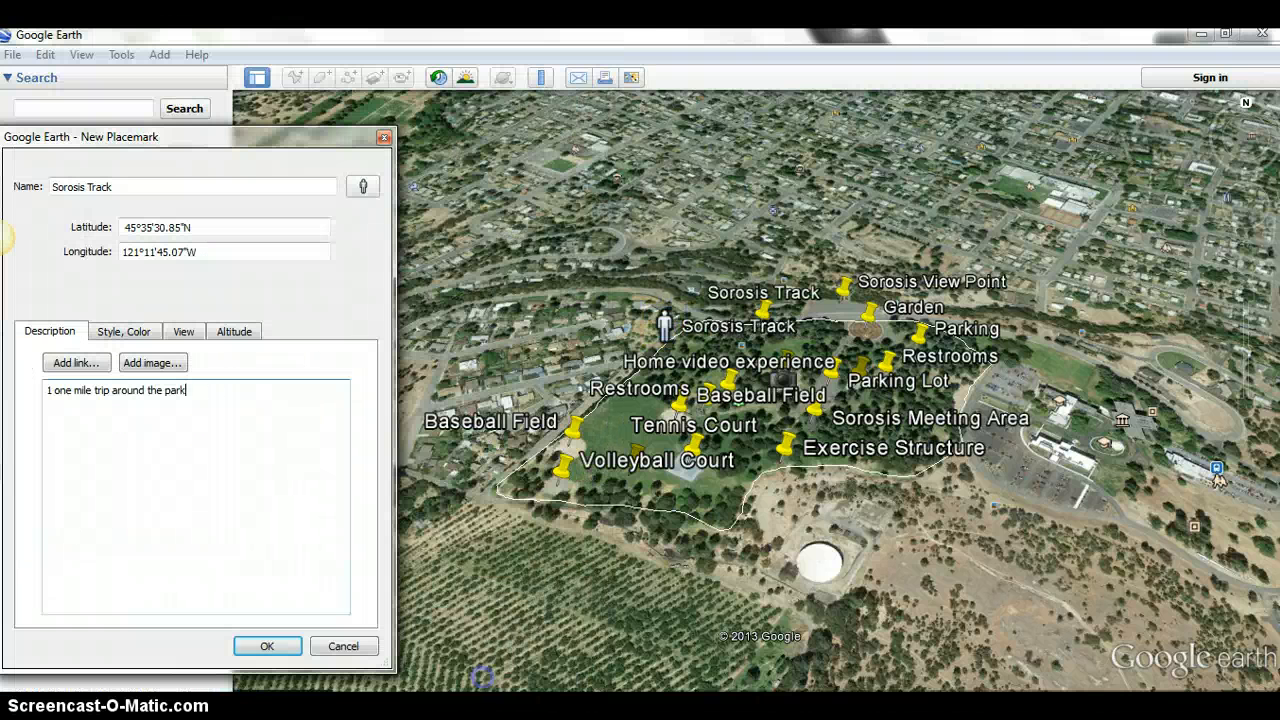
pyautogui.click(267, 646)
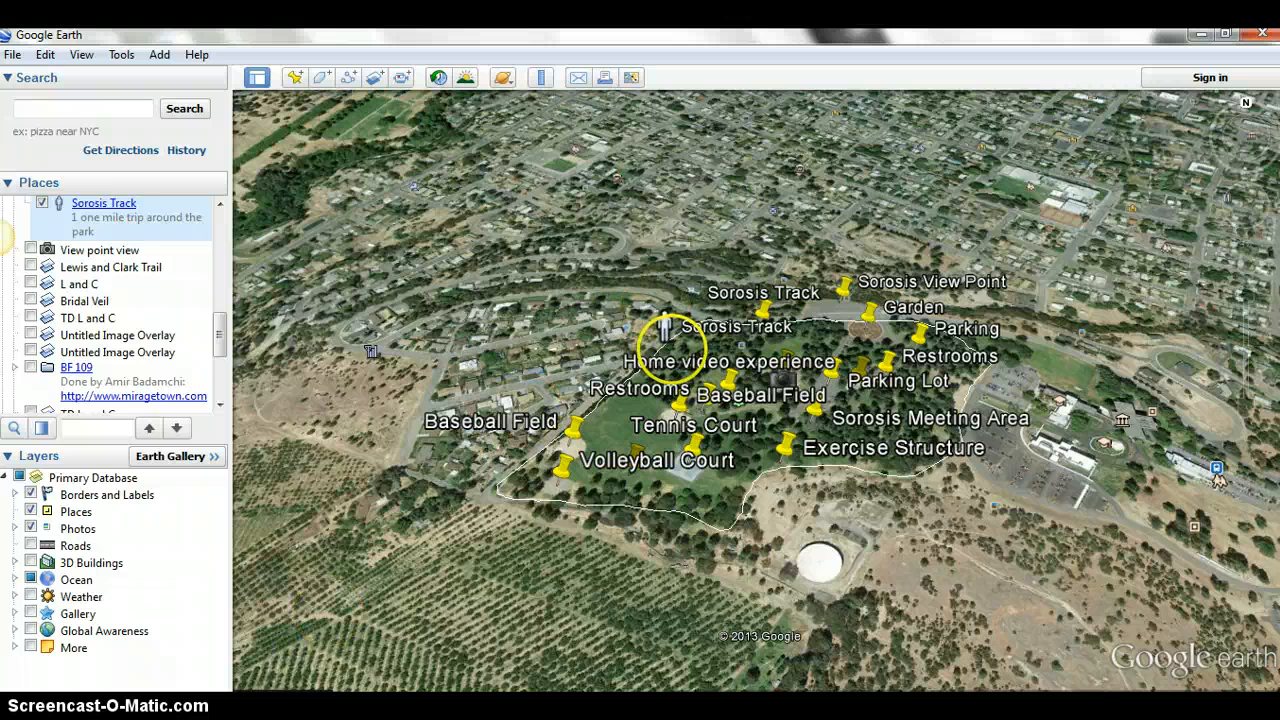
# - Check the description balloons of the new Sorosis Track placemark and of the track path around the park, closing each
pyautogui.click(665, 328)
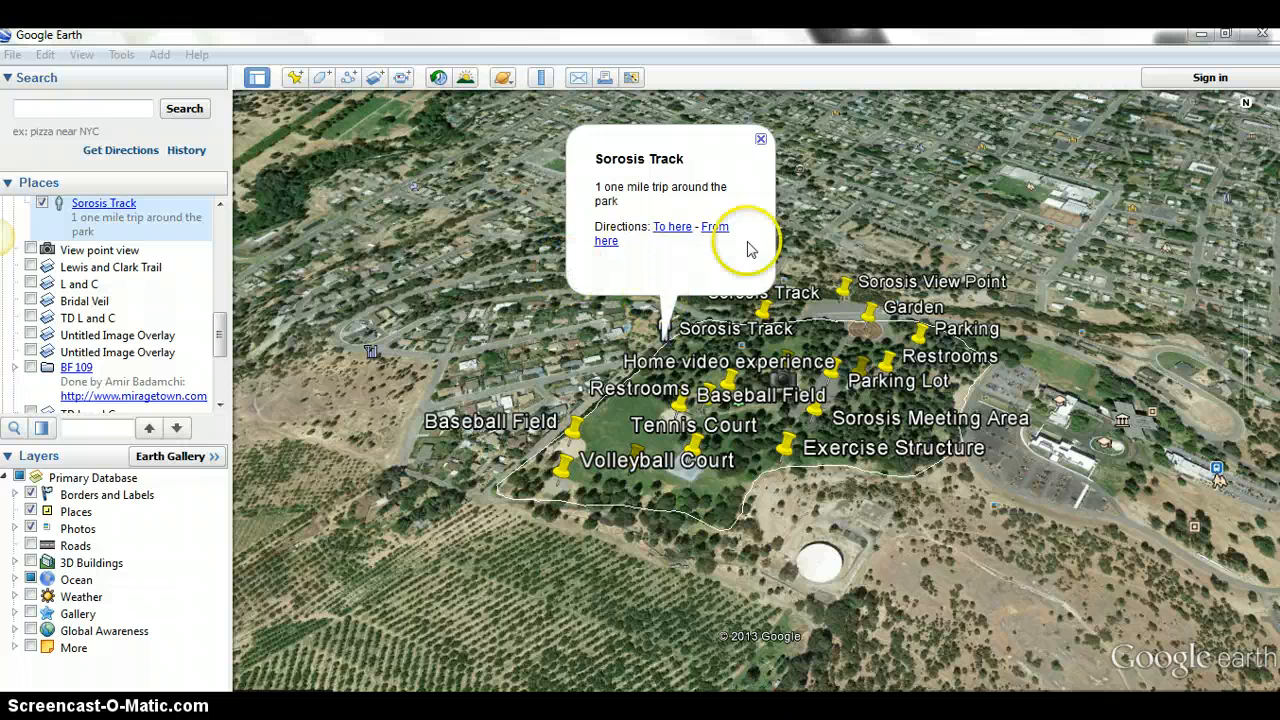
pyautogui.click(762, 139)
pyautogui.click(762, 139)
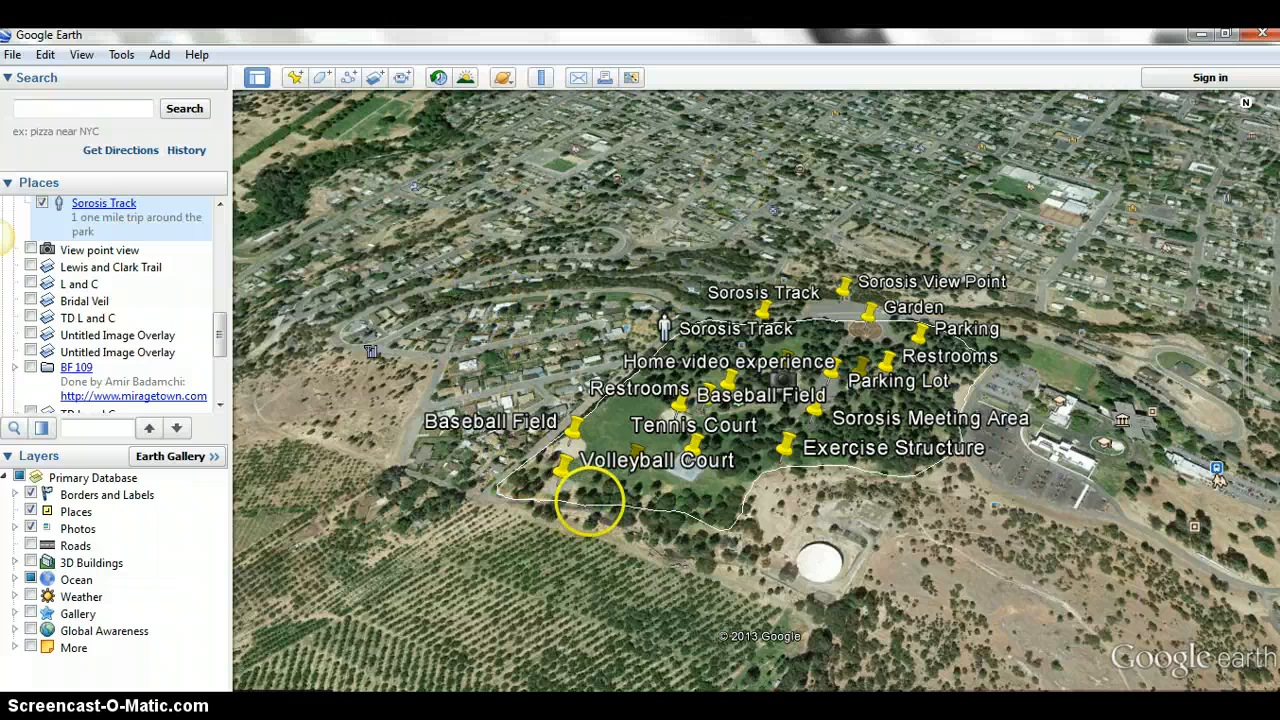
pyautogui.click(591, 509)
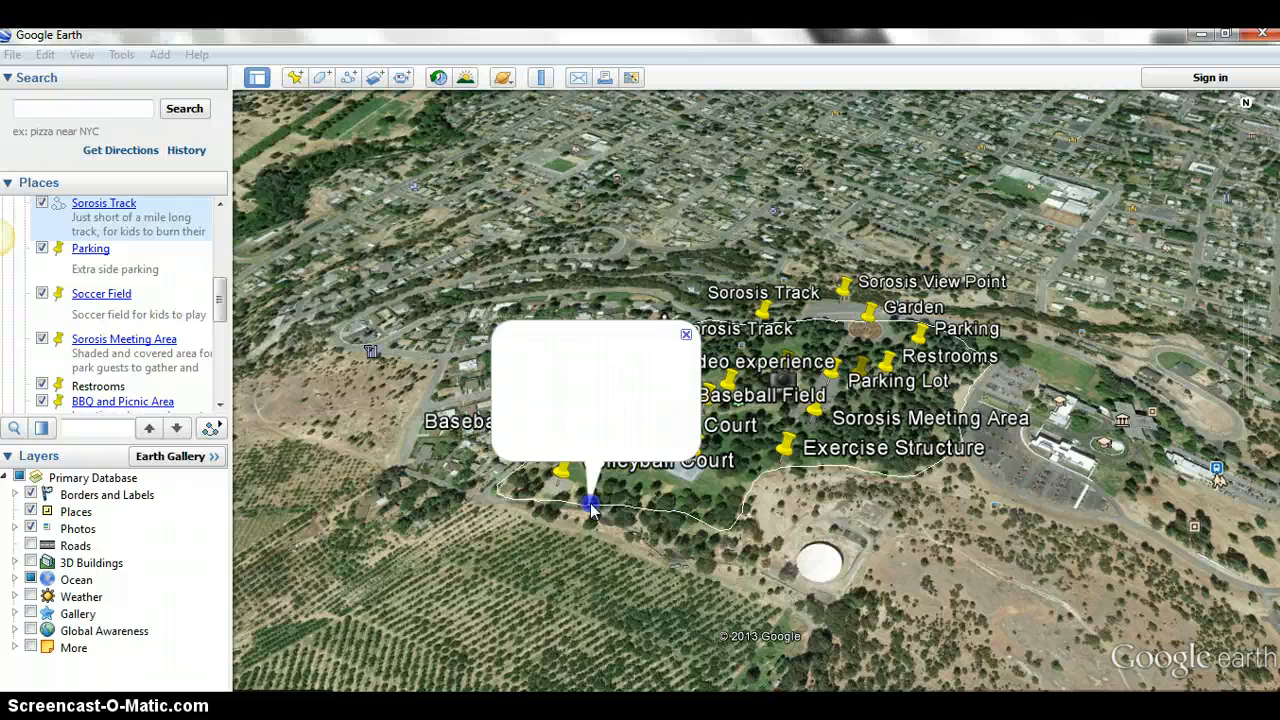
pyautogui.click(678, 583)
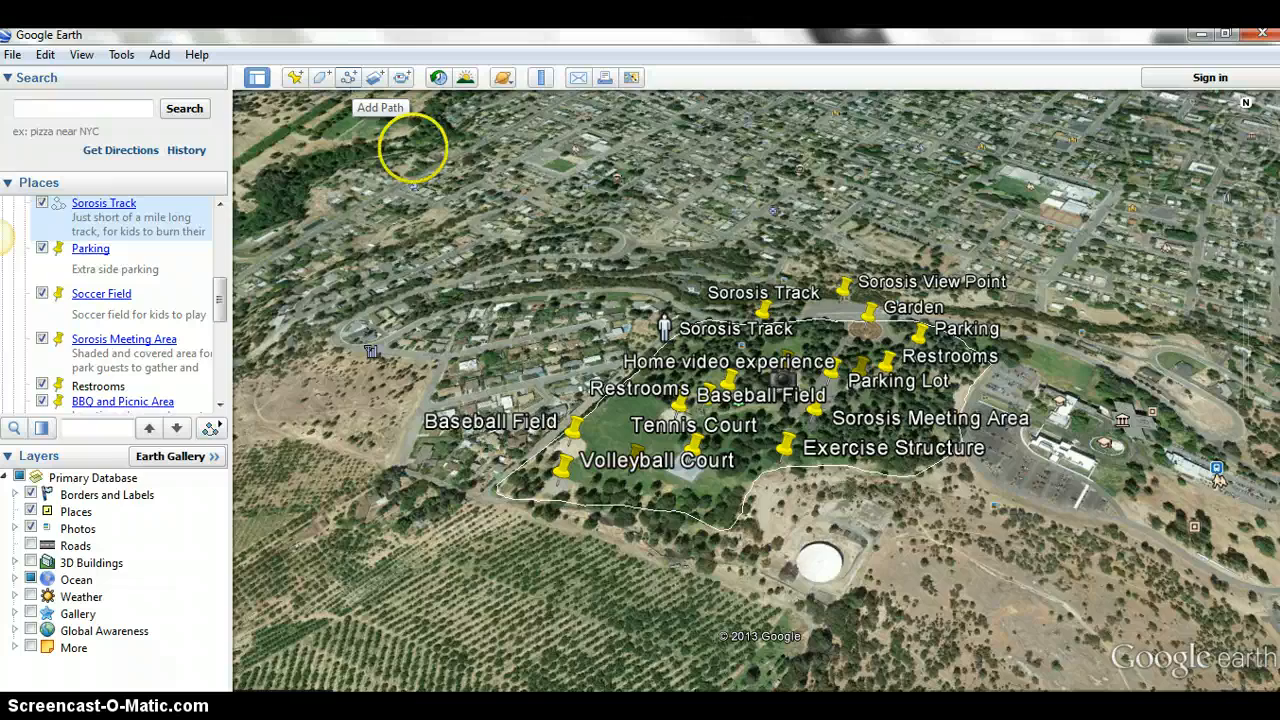
# - Start a new path for the park and name it Whole park
pyautogui.moveTo(663, 496); pyautogui.dragTo(686, 460)
pyautogui.moveTo(692, 238); pyautogui.dragTo(663, 602)
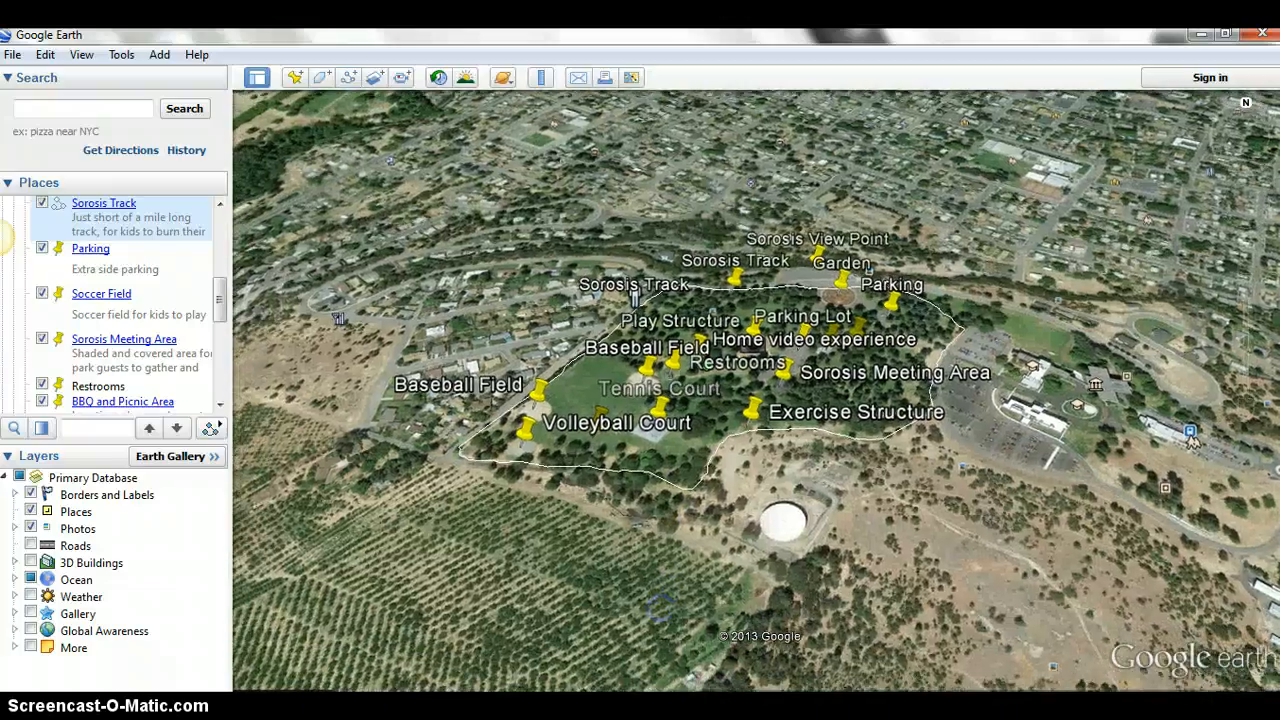
pyautogui.moveTo(708, 507); pyautogui.dragTo(714, 528)
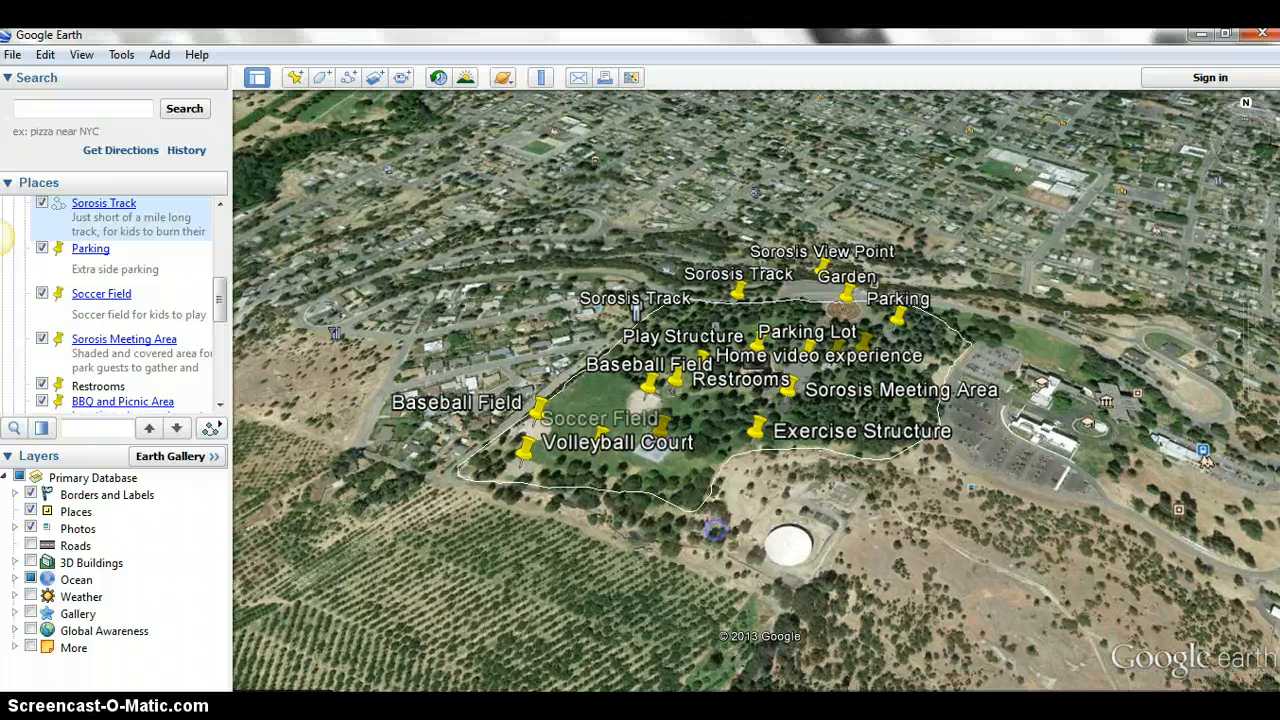
pyautogui.click(349, 78)
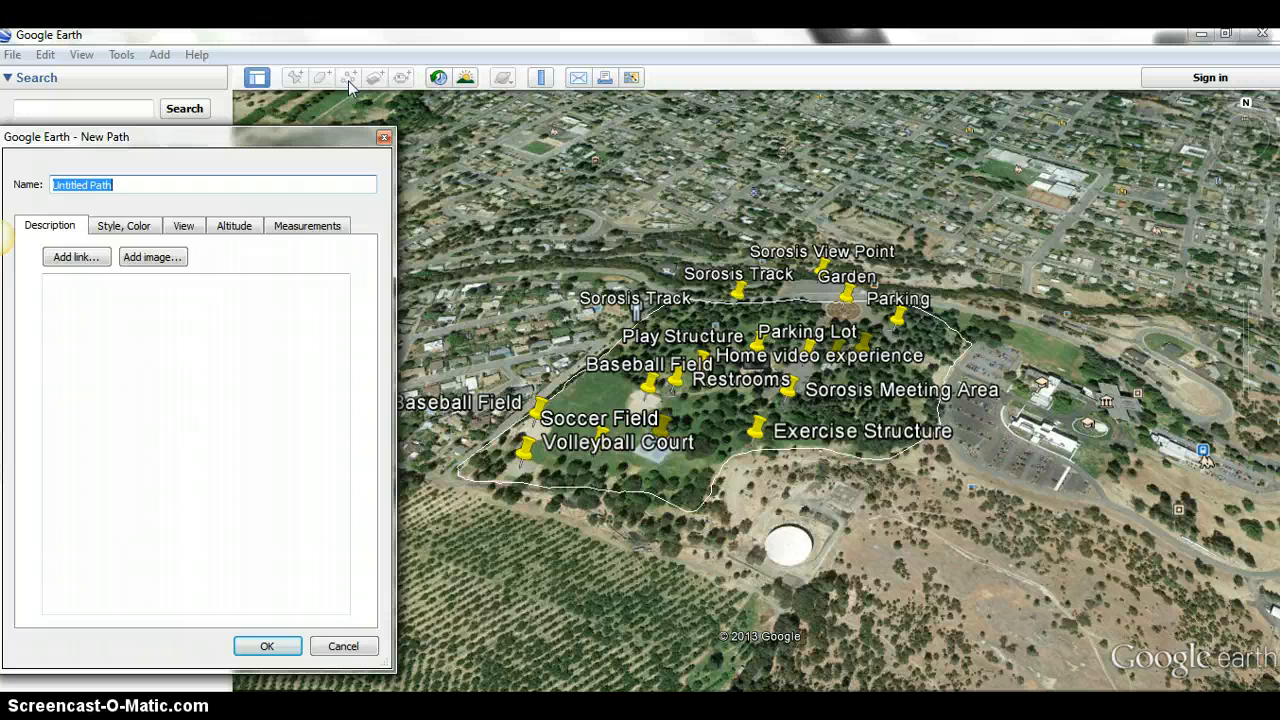
pyautogui.write('Whole')
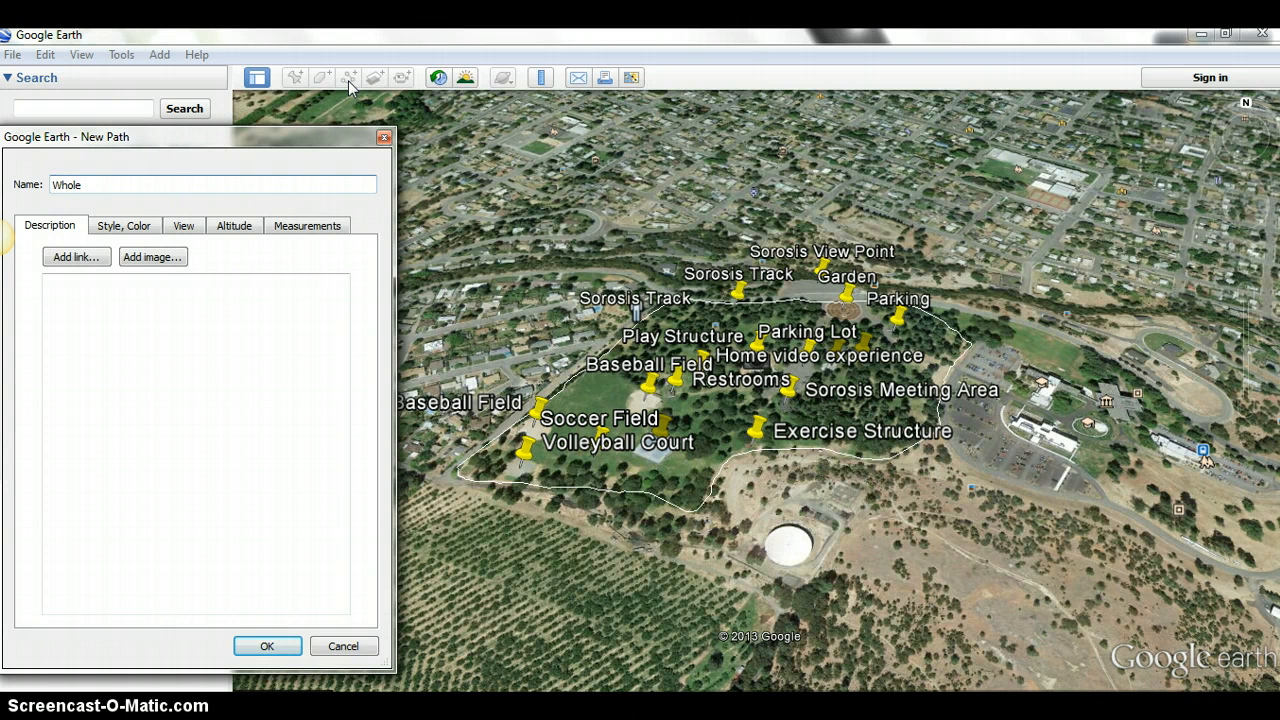
pyautogui.write(' park')
# - Describe the Whole park path as "Here is the whole Sorsis Park" and save it
pyautogui.click(268, 357)
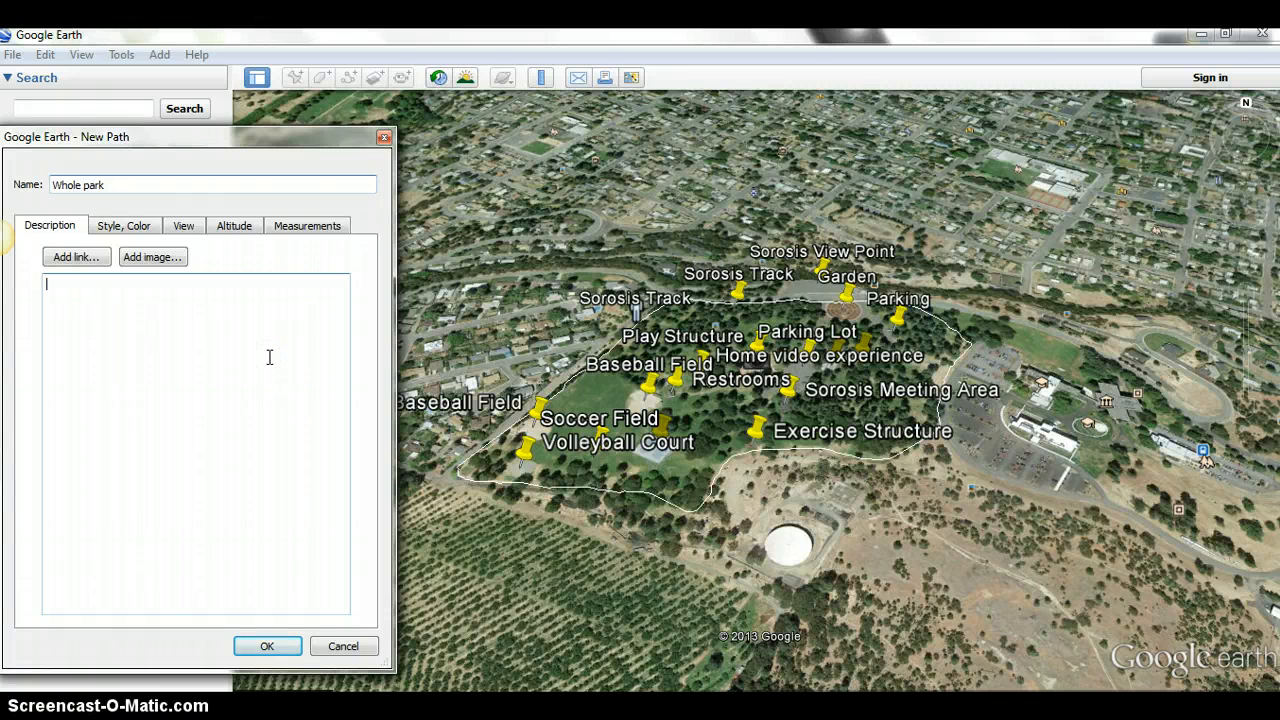
pyautogui.write('Here is the whole Sorsis Park')
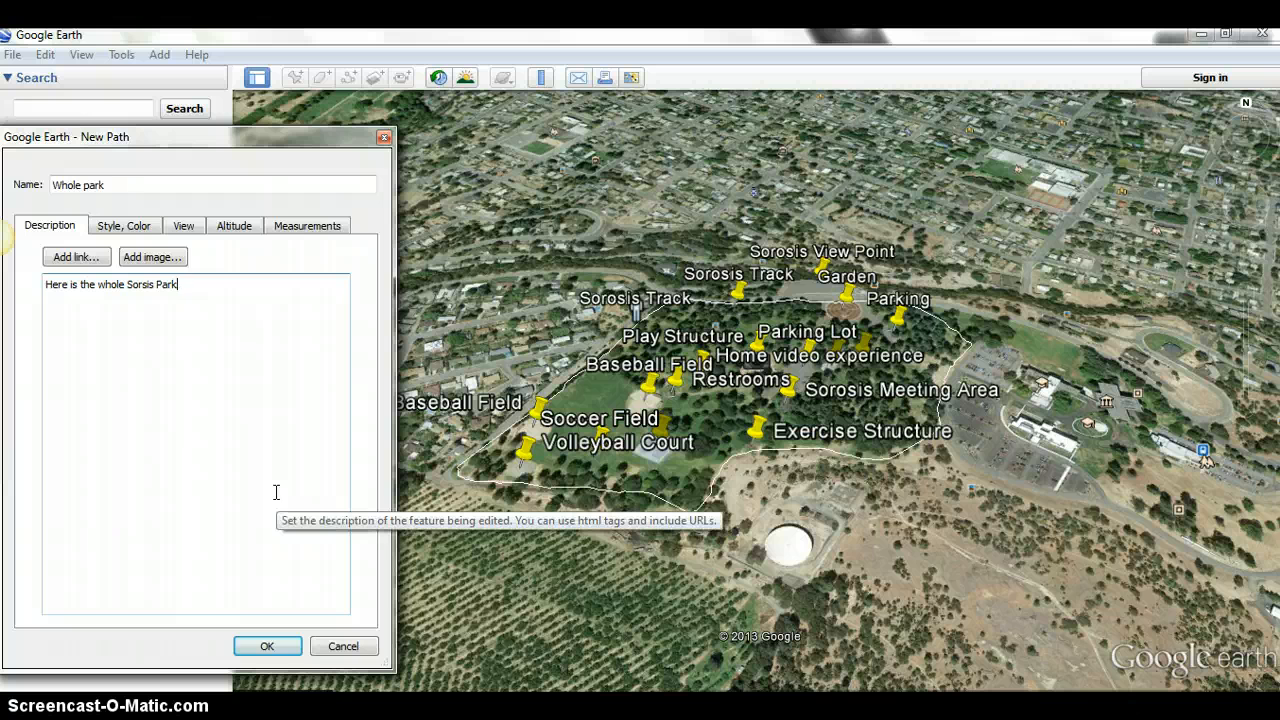
pyautogui.click(267, 646)
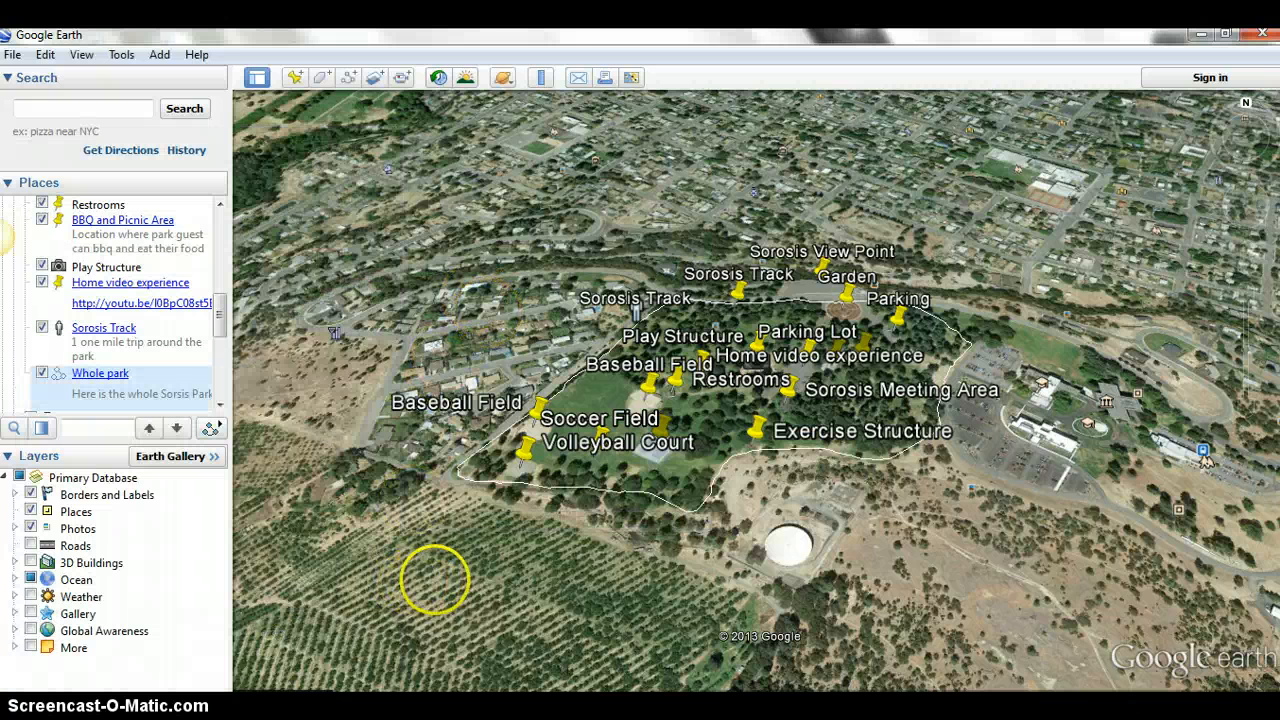
# - Add a path named Whole park with the description "This is the whole Sorsis Park" and save it
pyautogui.click(348, 77)
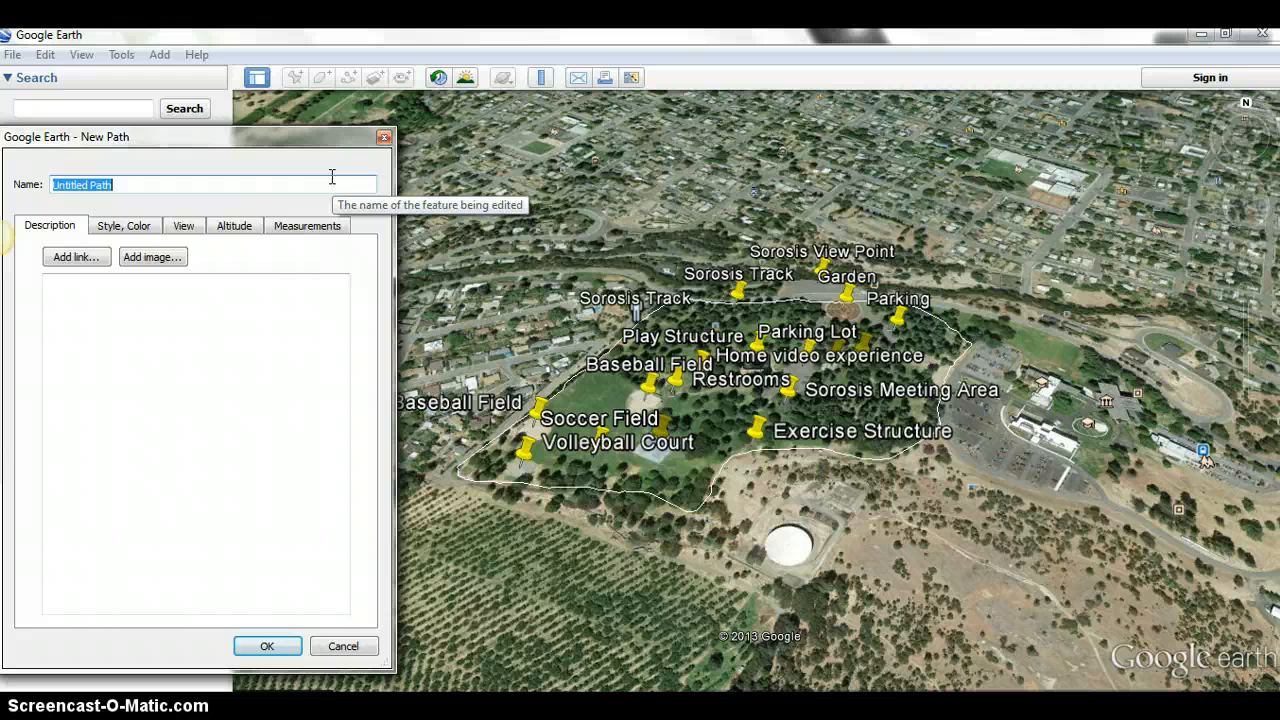
pyautogui.write('Whole')
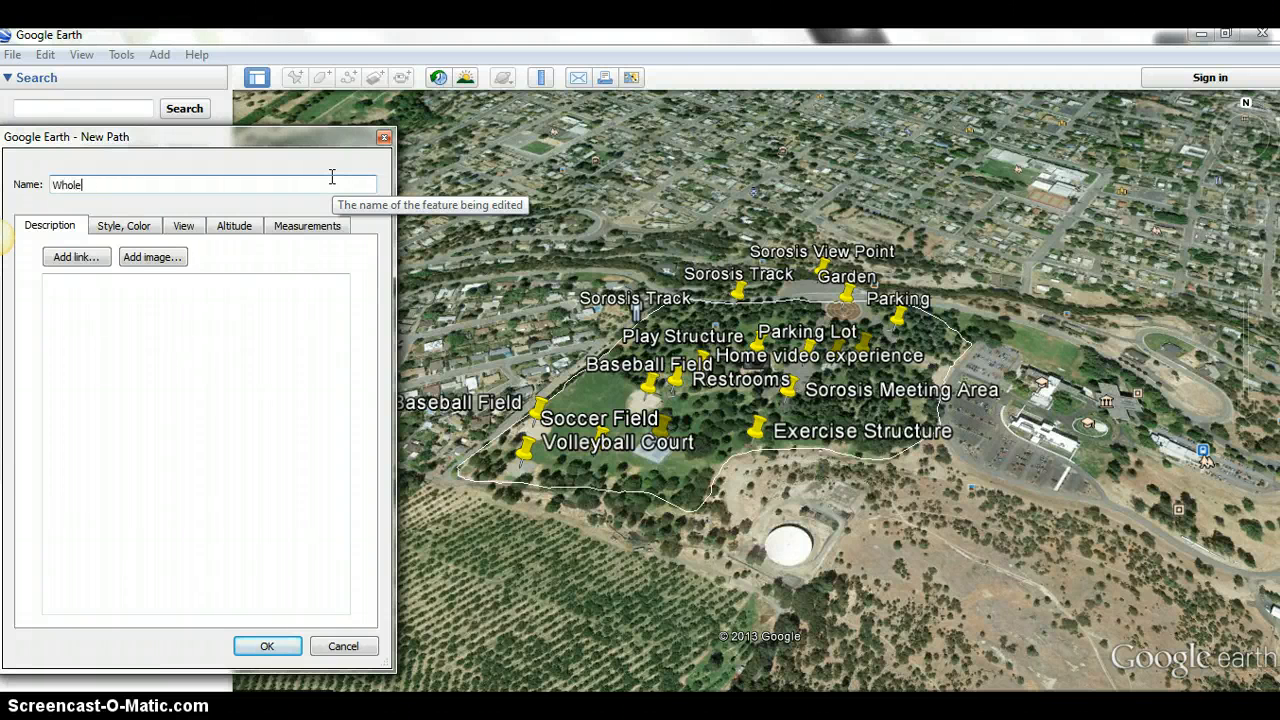
pyautogui.write(' park')
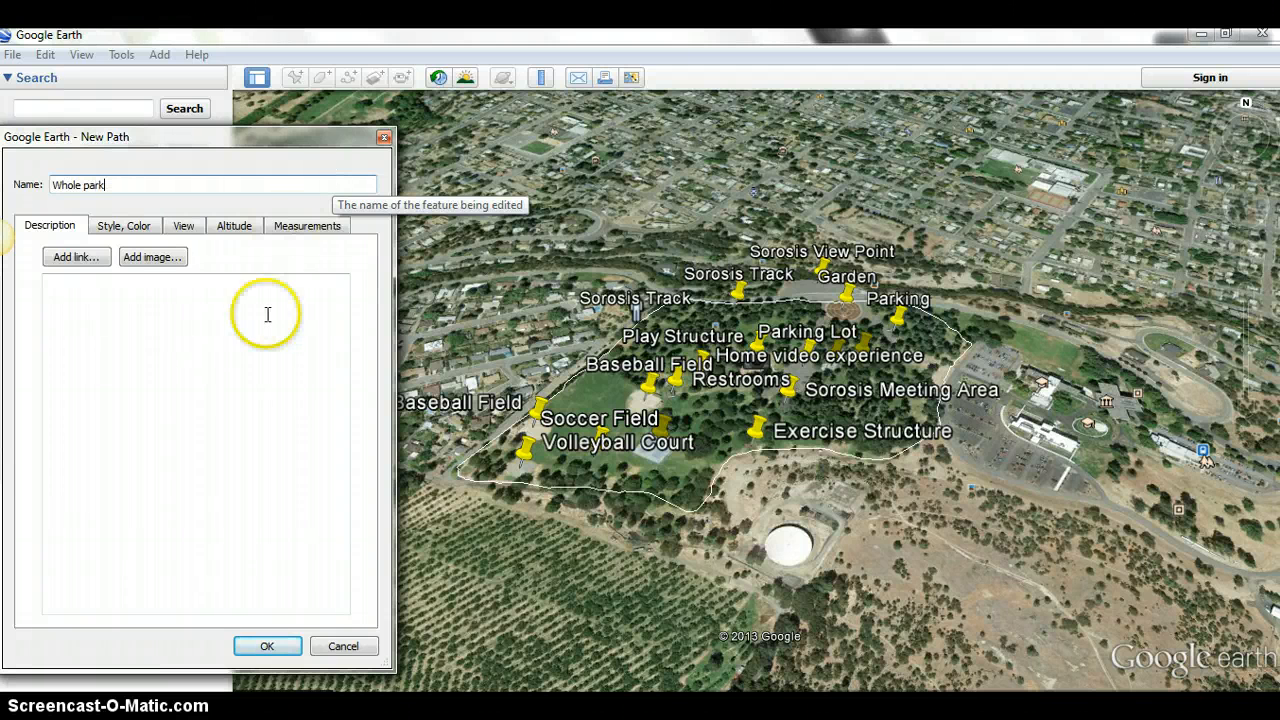
pyautogui.click(267, 337)
pyautogui.write('This is the whole')
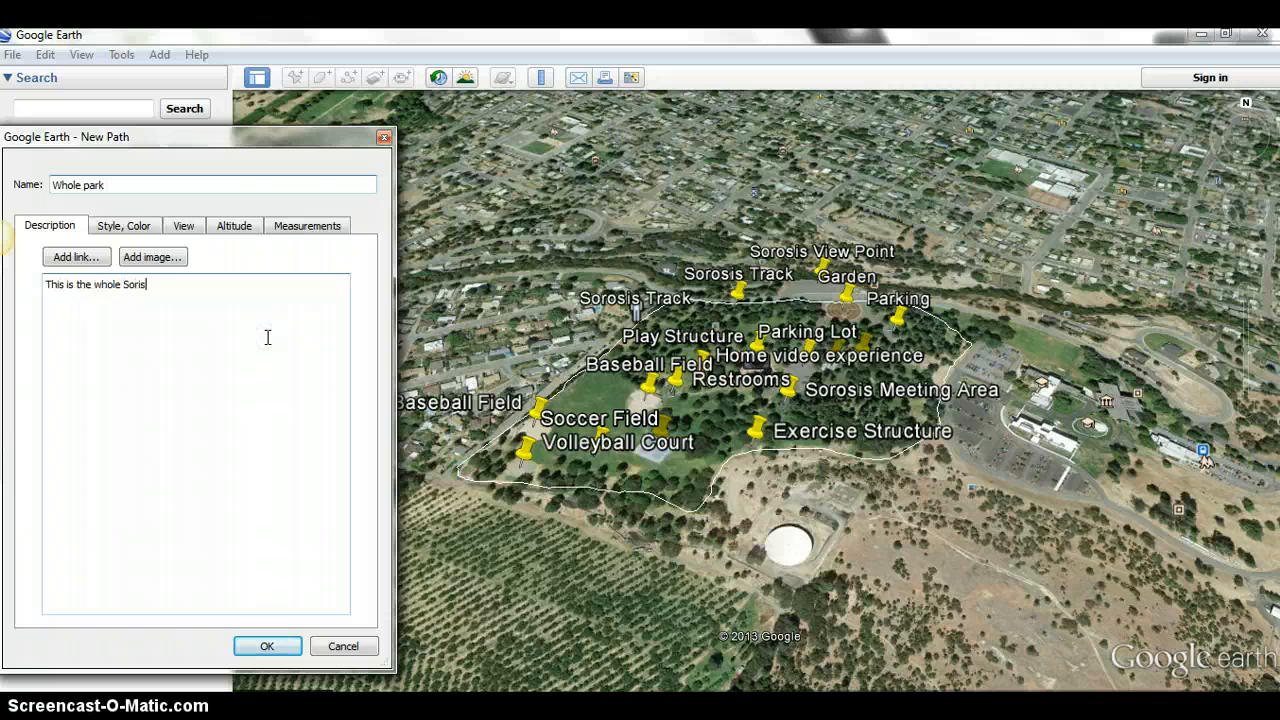
pyautogui.write(' Sorsis Park')
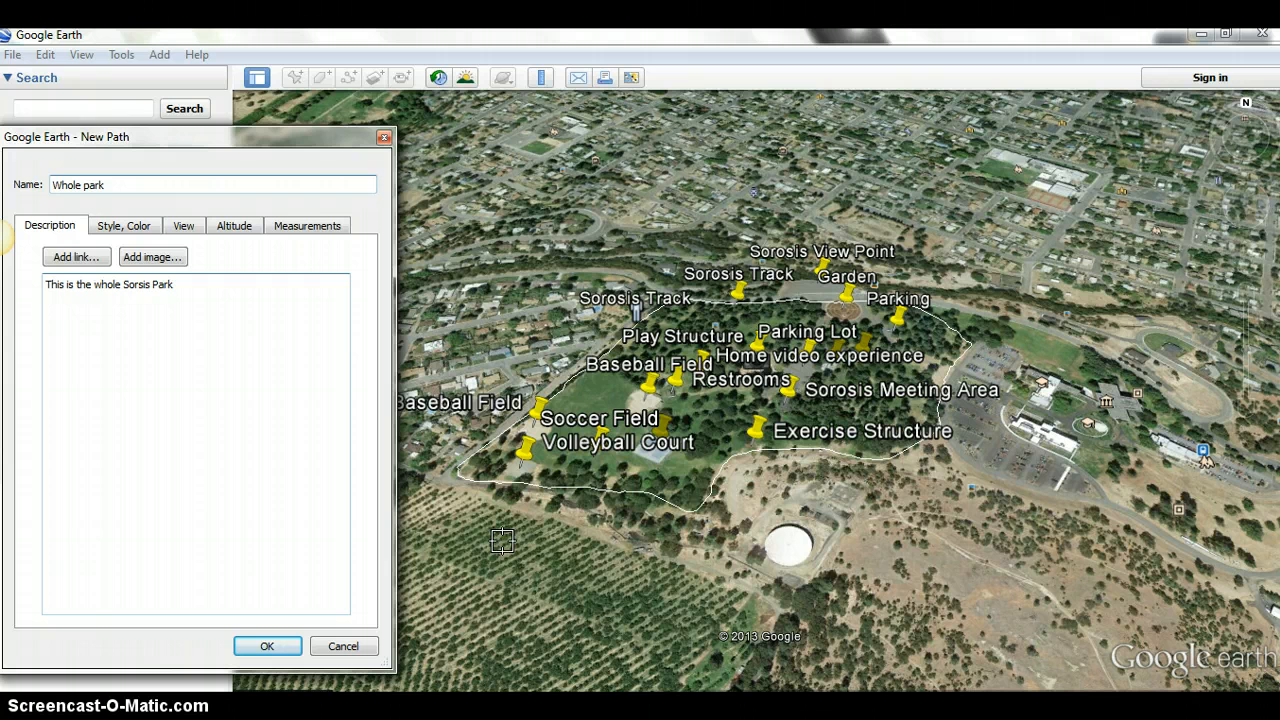
pyautogui.click(538, 545)
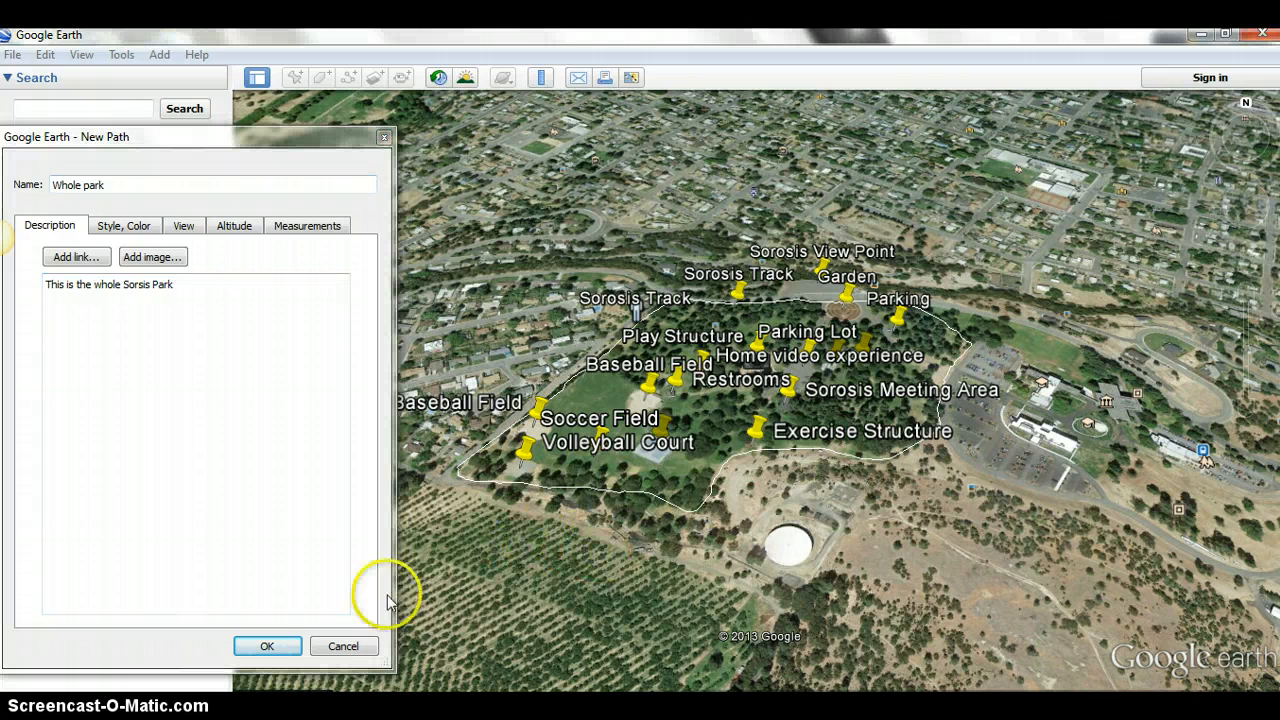
pyautogui.click(270, 646)
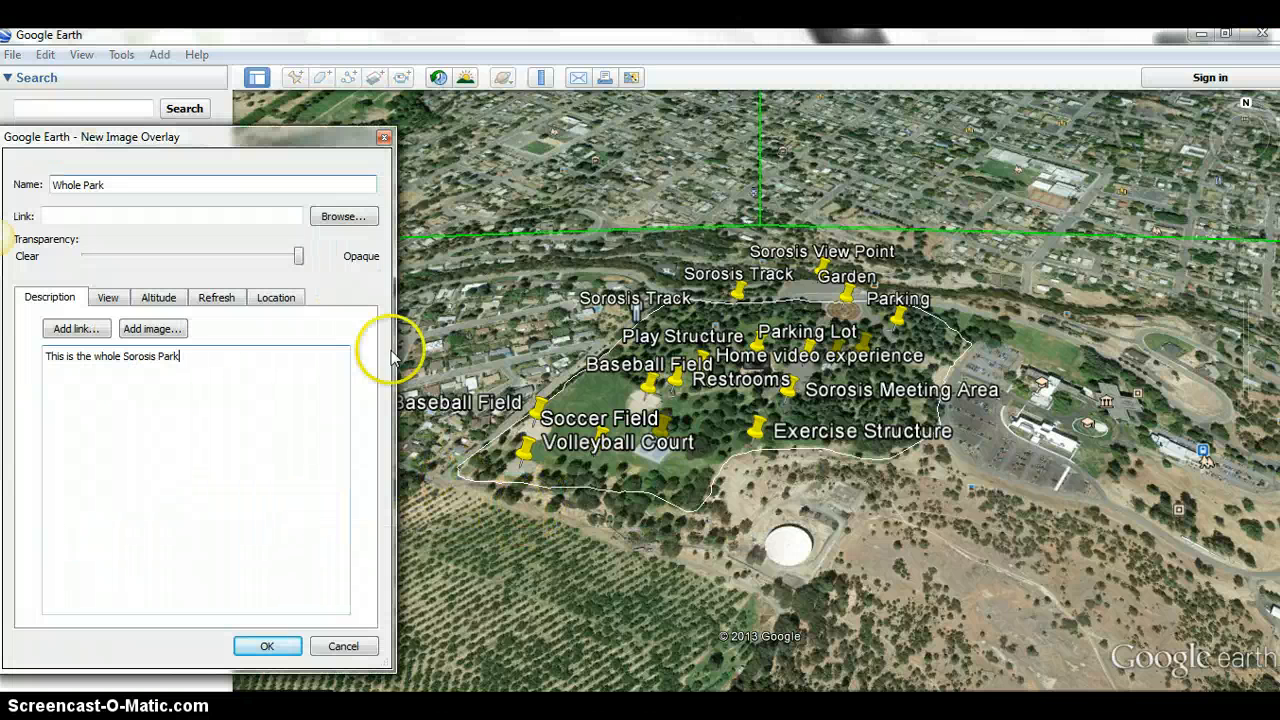
pyautogui.click(337, 473)
pyautogui.click(488, 528)
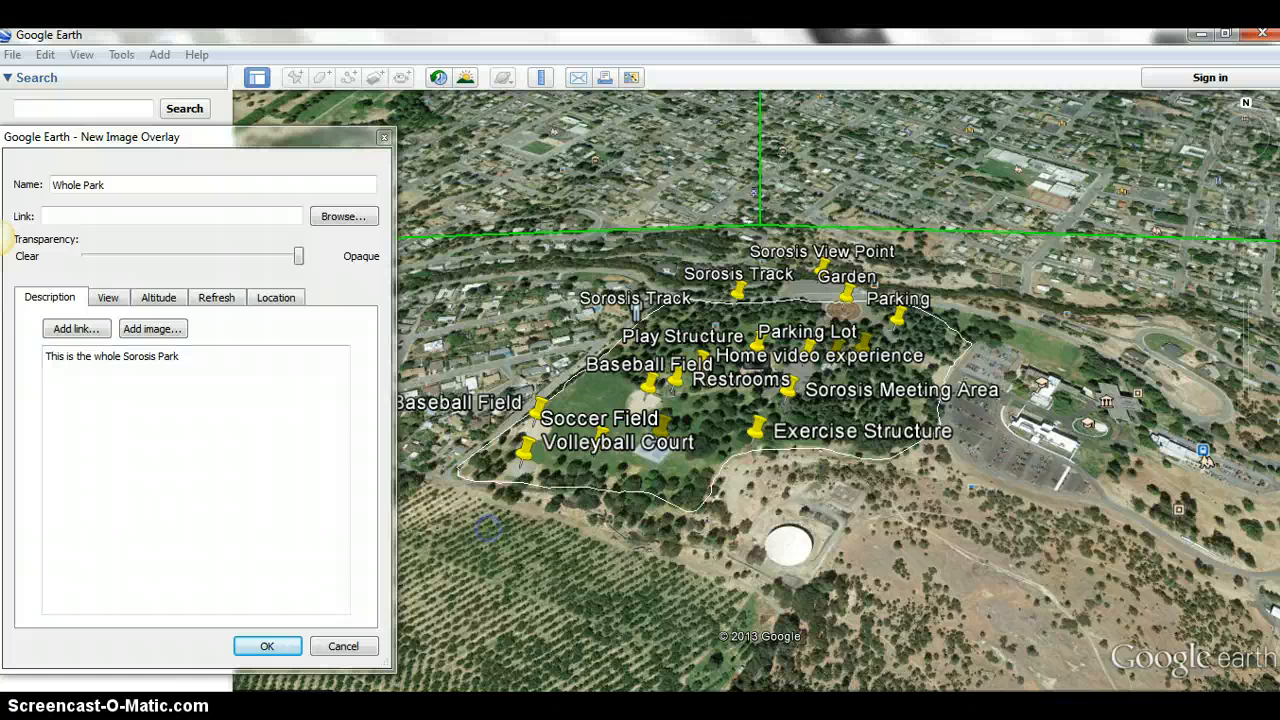
pyautogui.click(283, 645)
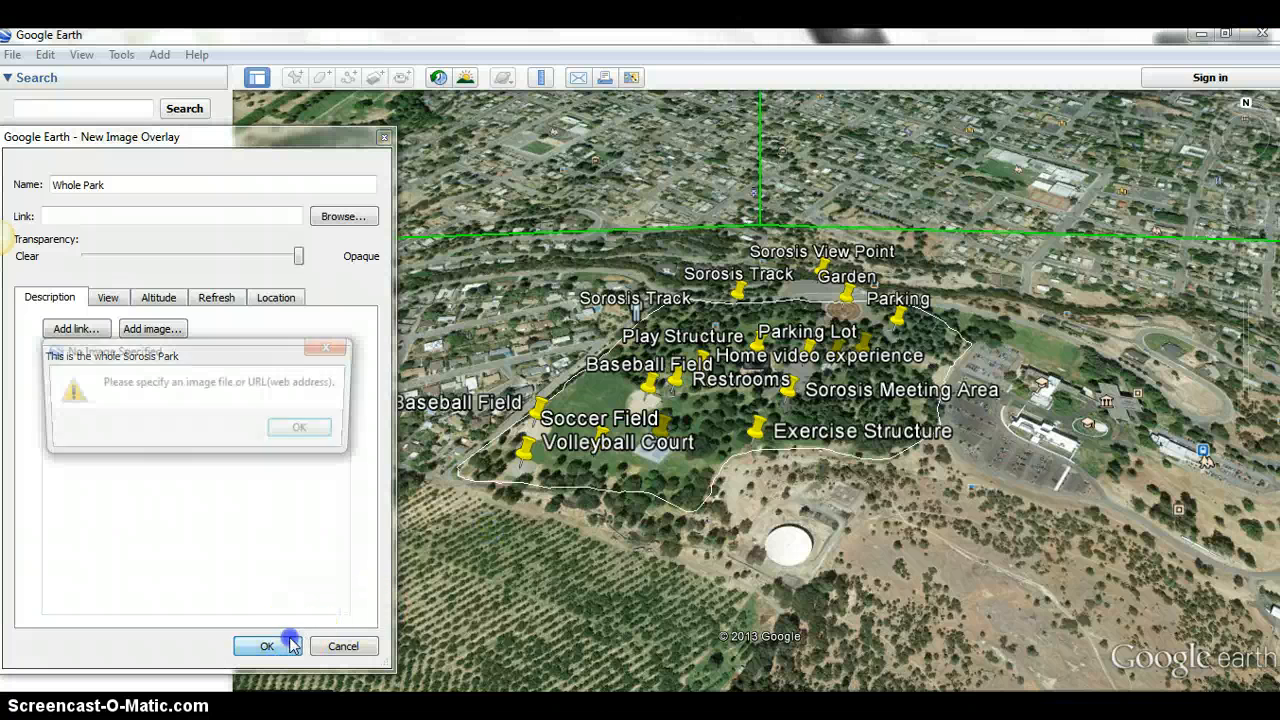
pyautogui.click(312, 431)
pyautogui.click(205, 213)
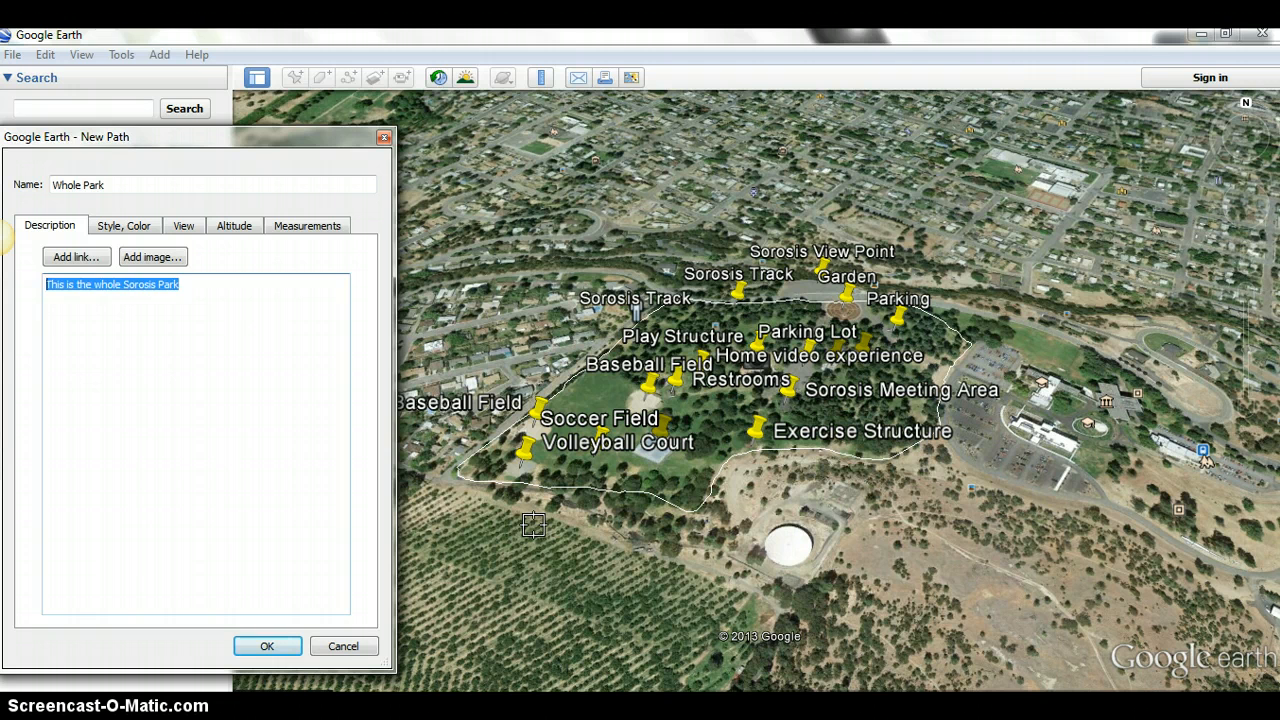
# - Trace the new Whole Park path as a loop just outside the park's track, save it and check its description balloon
pyautogui.click(533, 525)
pyautogui.moveTo(536, 527)
pyautogui.mouseDown()
pyautogui.moveTo(723, 545)
pyautogui.moveTo(900, 489)
pyautogui.moveTo(963, 450)
pyautogui.moveTo(990, 385)
pyautogui.moveTo(992, 330)
pyautogui.moveTo(958, 268)
pyautogui.moveTo(871, 228)
pyautogui.moveTo(742, 220)
pyautogui.moveTo(660, 258)
pyautogui.moveTo(462, 418)
pyautogui.moveTo(450, 498)
pyautogui.moveTo(544, 525)
pyautogui.mouseUp()
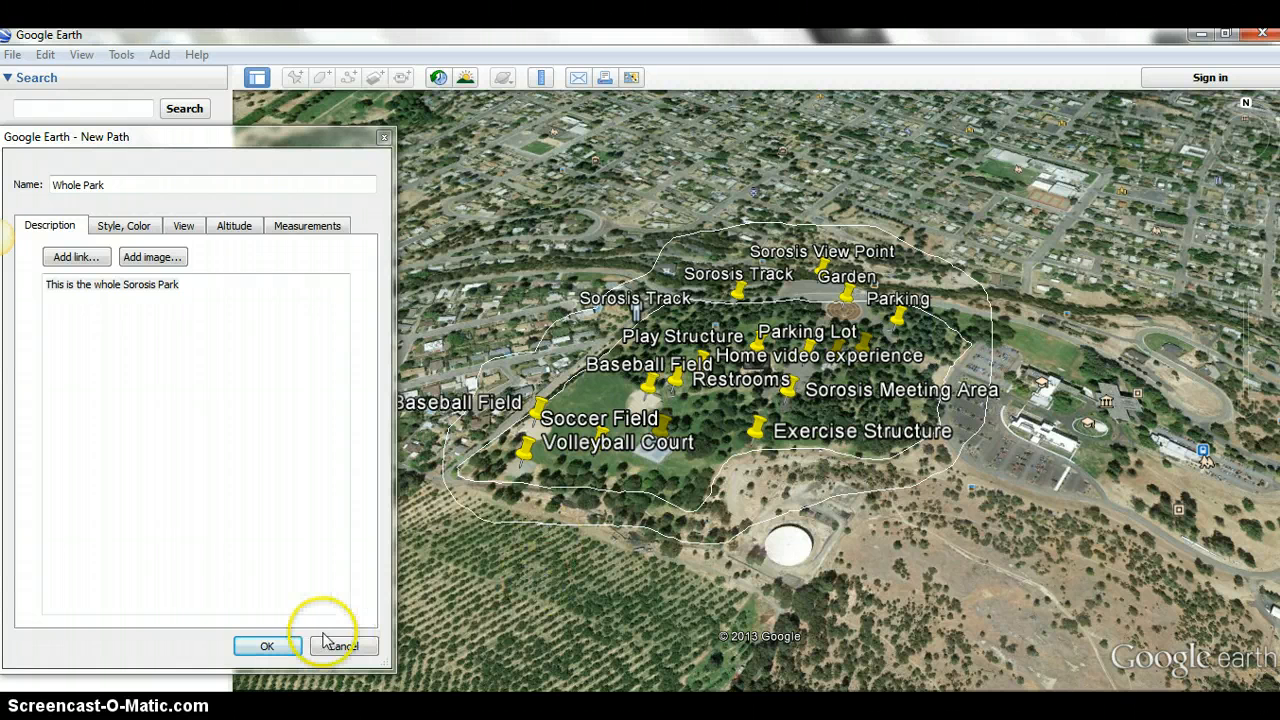
pyautogui.click(267, 646)
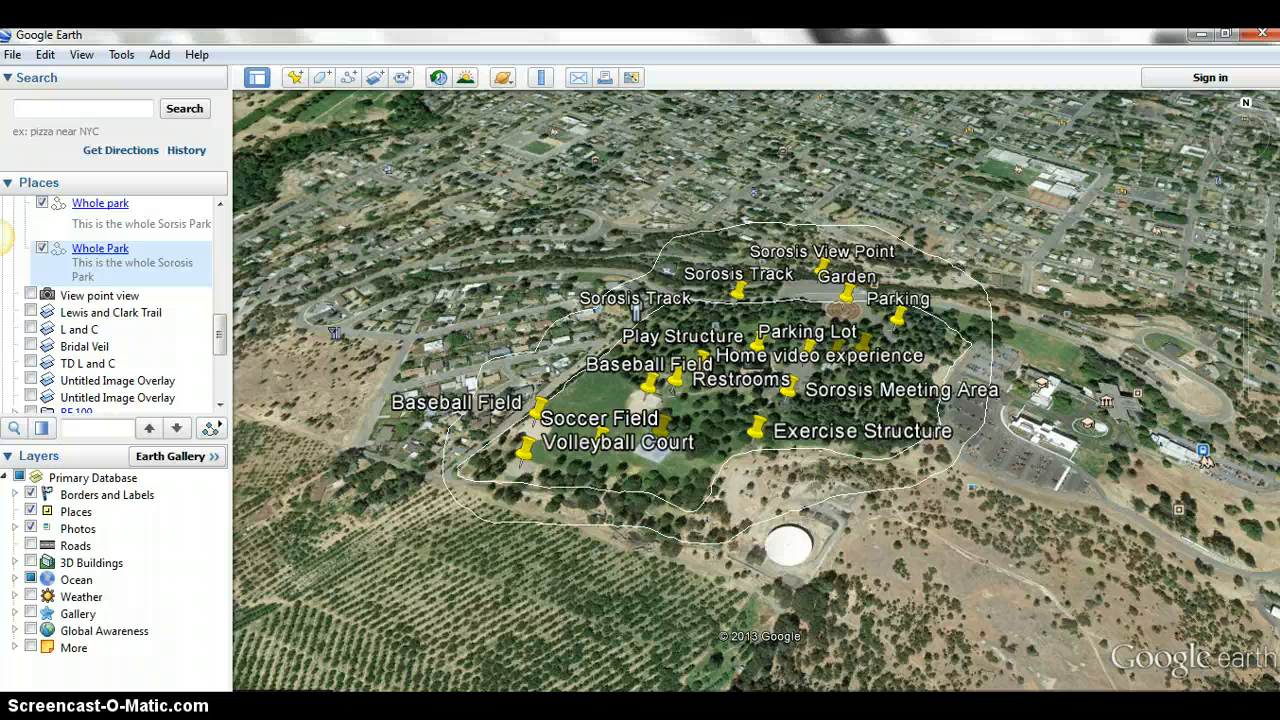
pyautogui.click(611, 528)
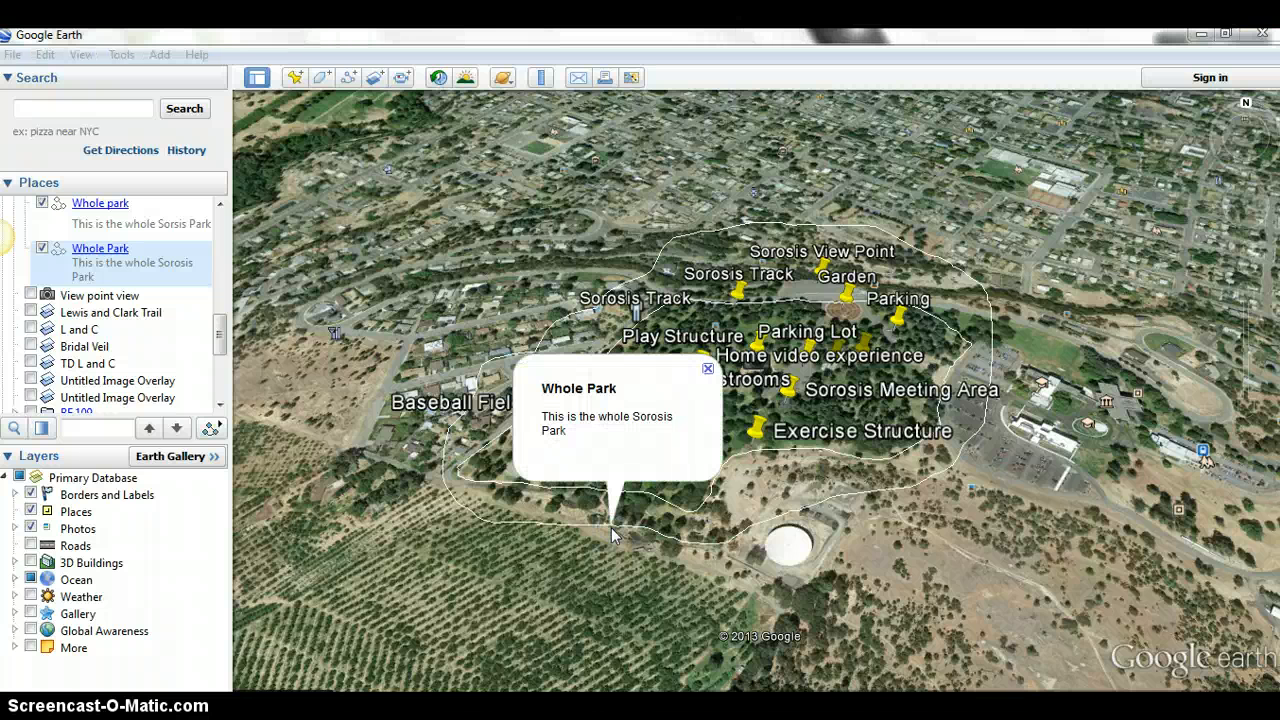
pyautogui.click(612, 554)
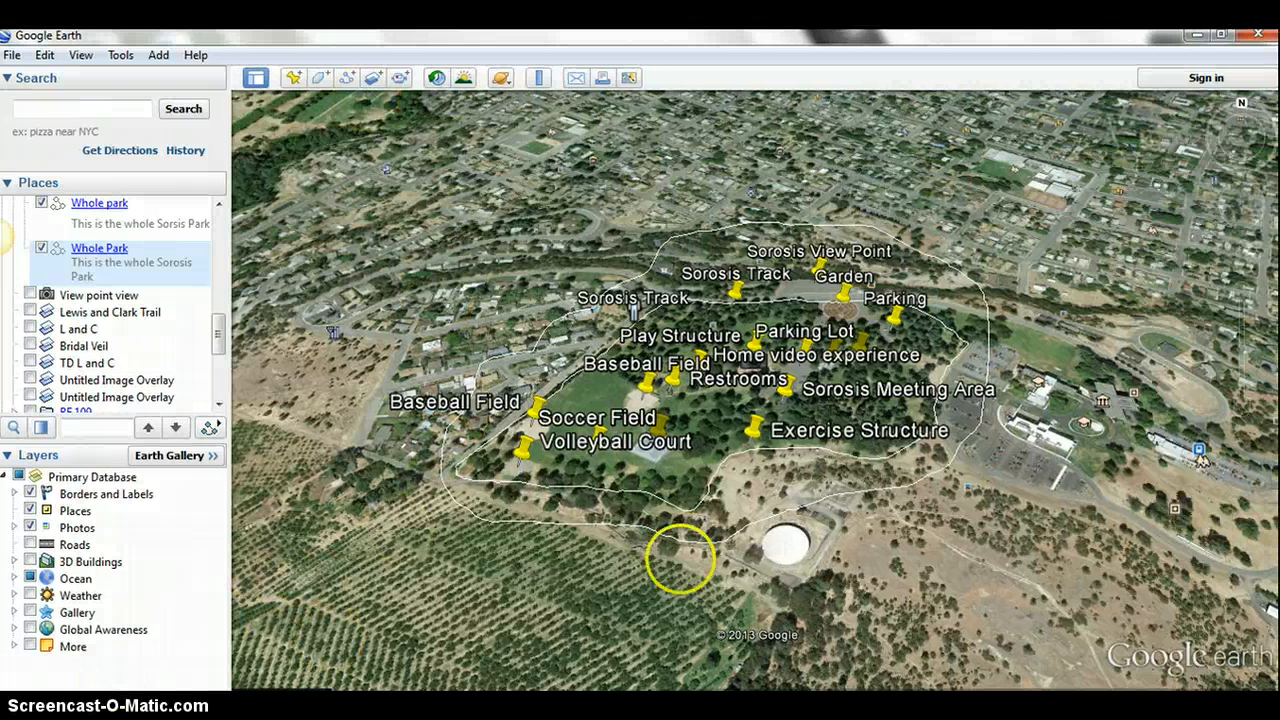
# - Zoom out from the park and reframe the map on the Columbia River bend around The Dalles and Dallesport
pyautogui.rightClick(1034, 322)
pyautogui.moveTo(1034, 322); pyautogui.dragTo(892, 393)
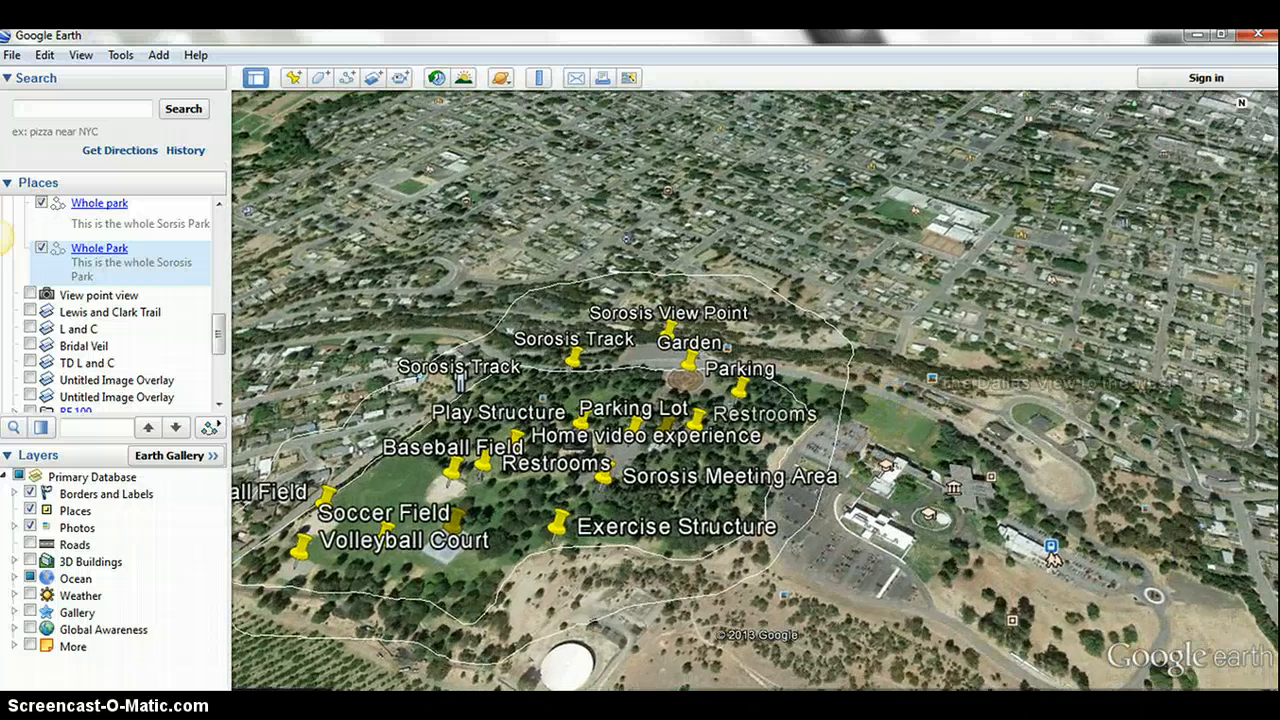
pyautogui.moveTo(1247, 383); pyautogui.dragTo(1248, 420)
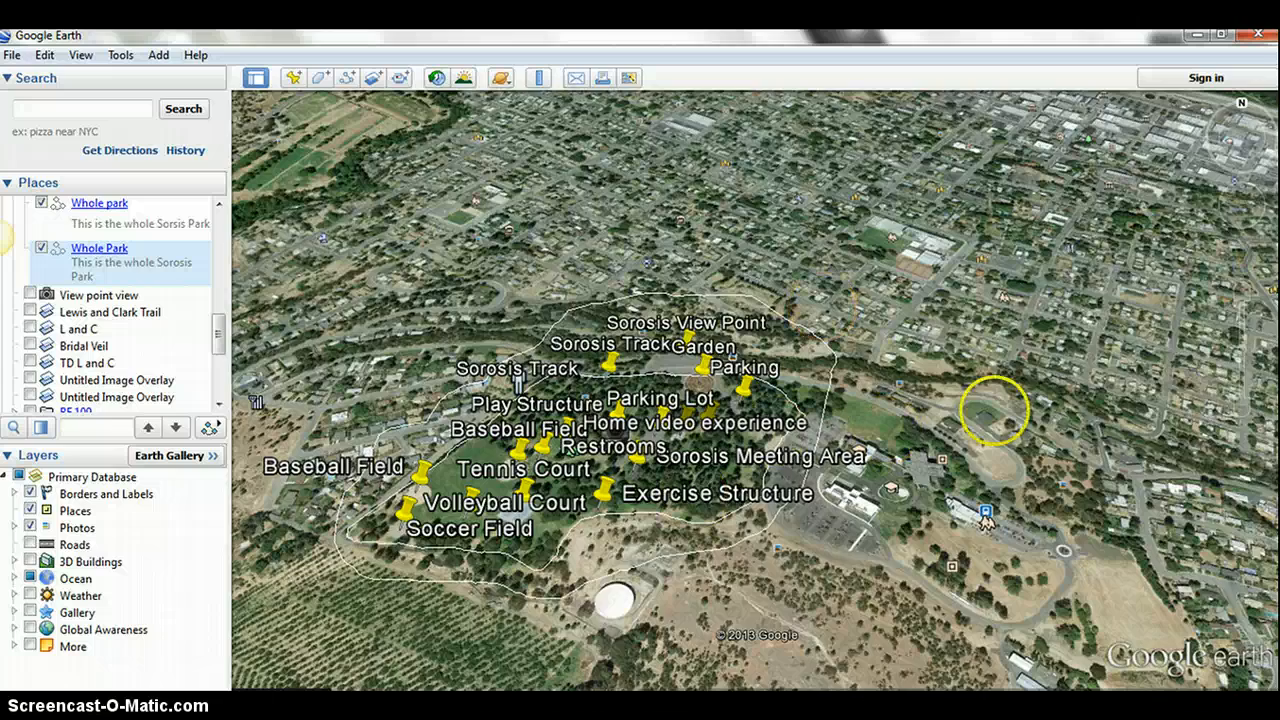
pyautogui.click(1244, 409)
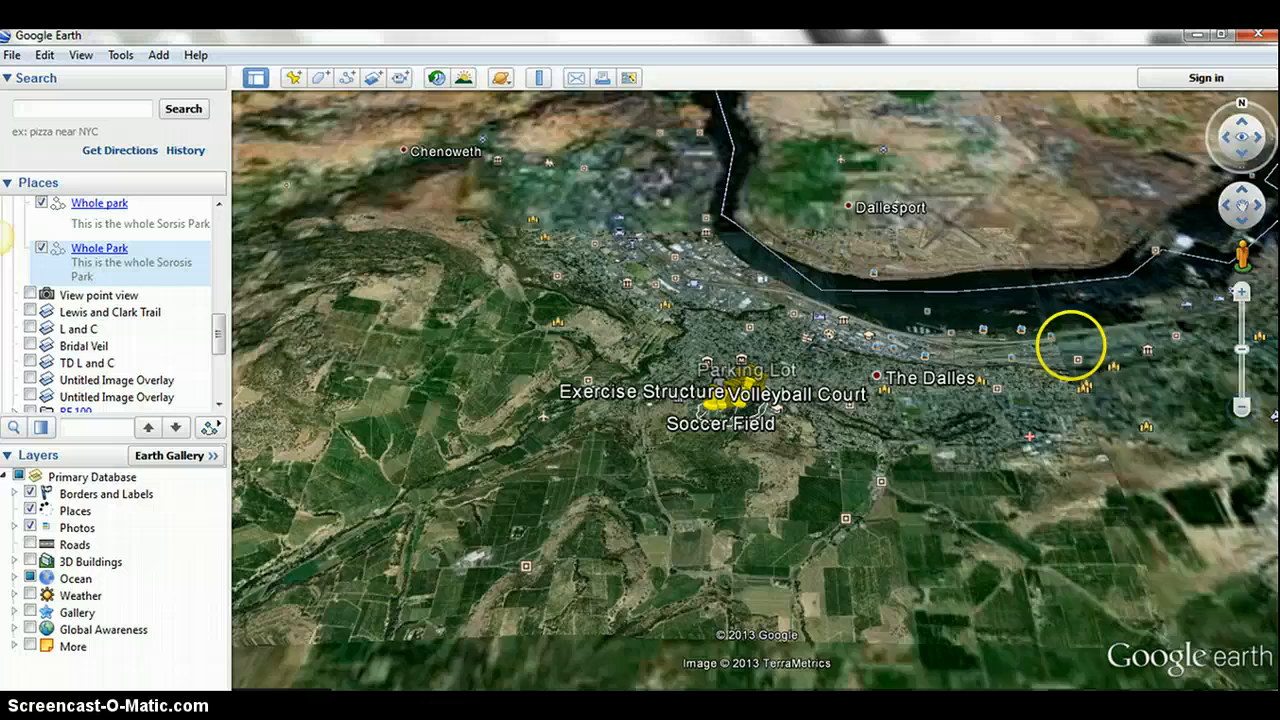
pyautogui.moveTo(1071, 343); pyautogui.dragTo(940, 446)
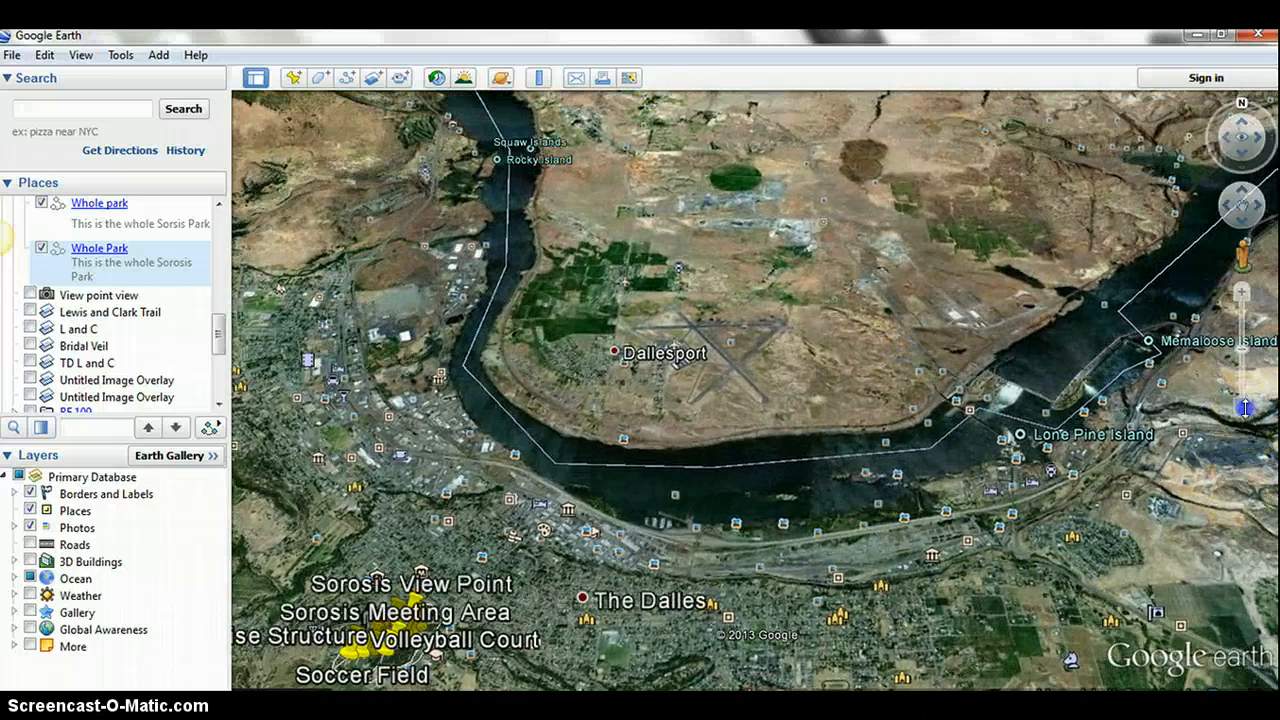
pyautogui.click(1245, 411)
pyautogui.moveTo(872, 271); pyautogui.dragTo(872, 303)
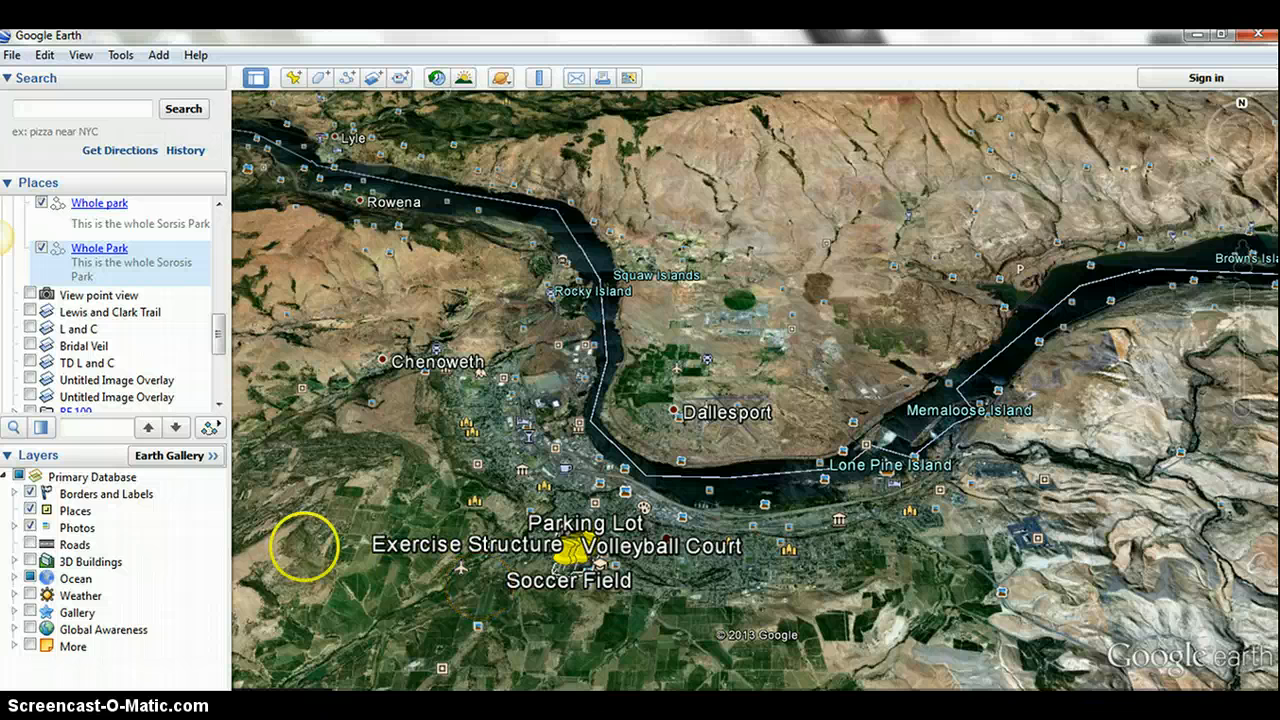
# - Switch to the browser, copy the address of the destination360.com map image of The Dalles, and return to Google Earth
pyautogui.click(98, 716)
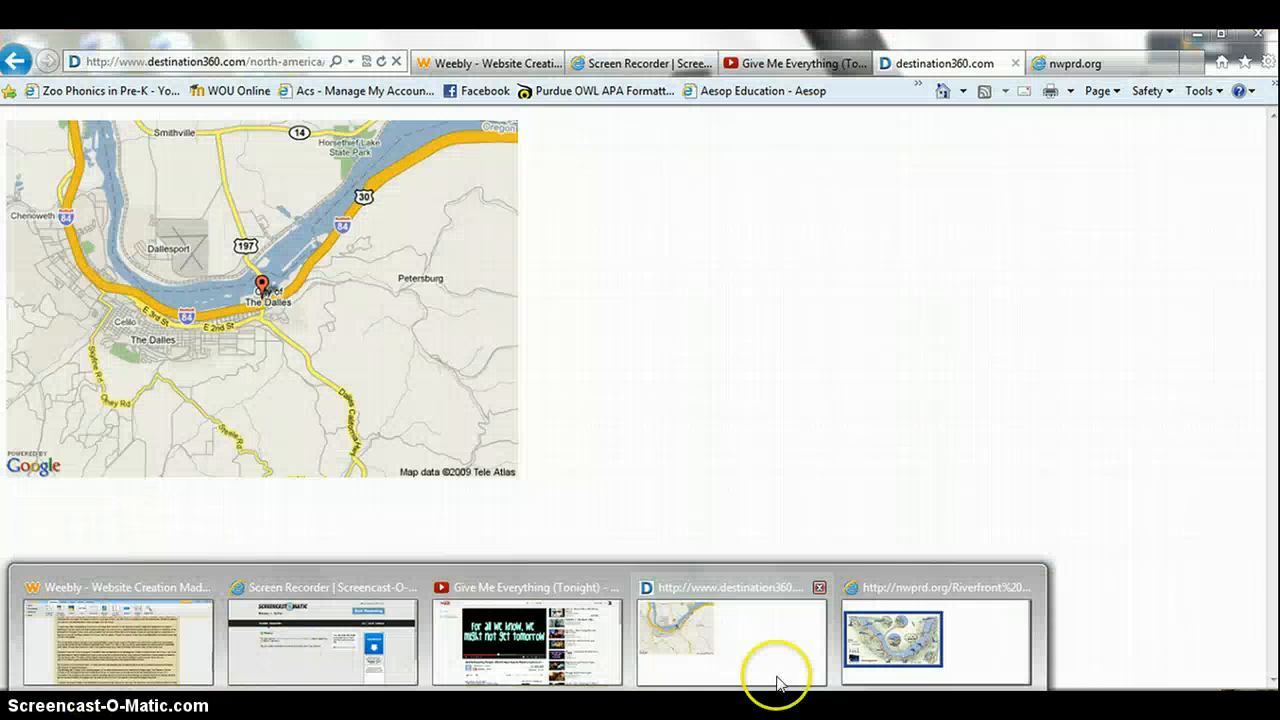
pyautogui.click(771, 672)
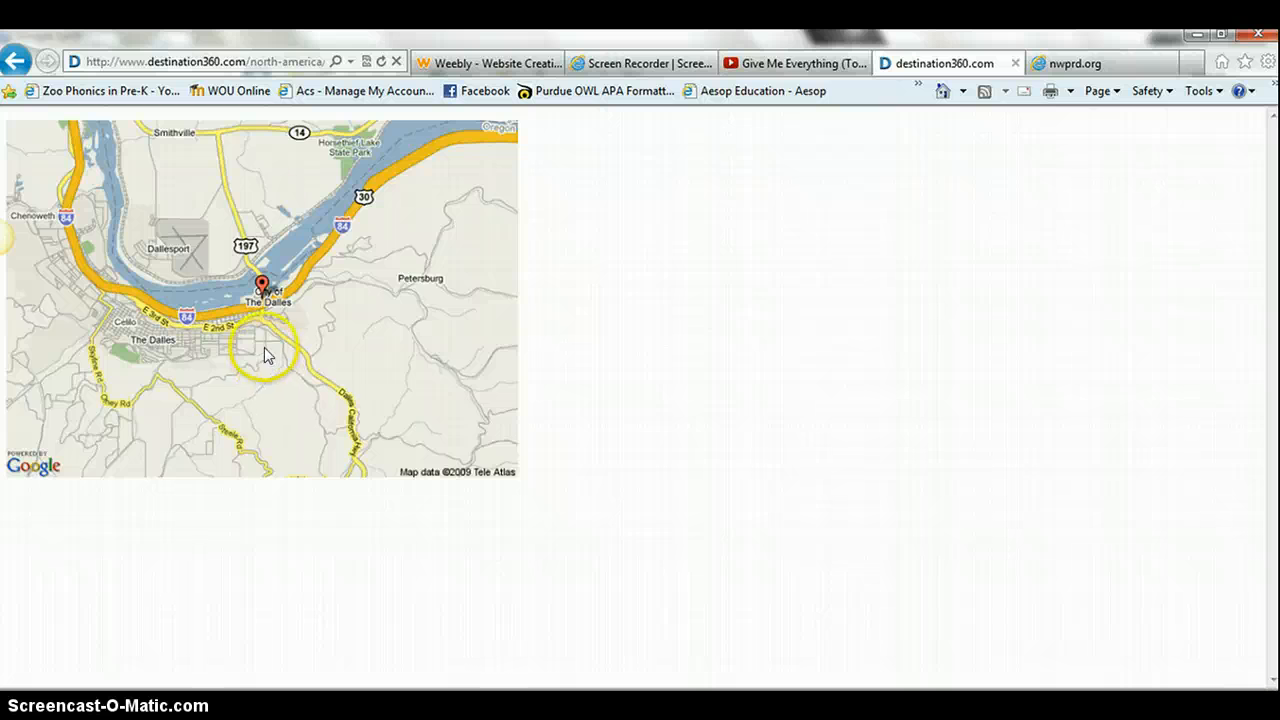
pyautogui.click(277, 62)
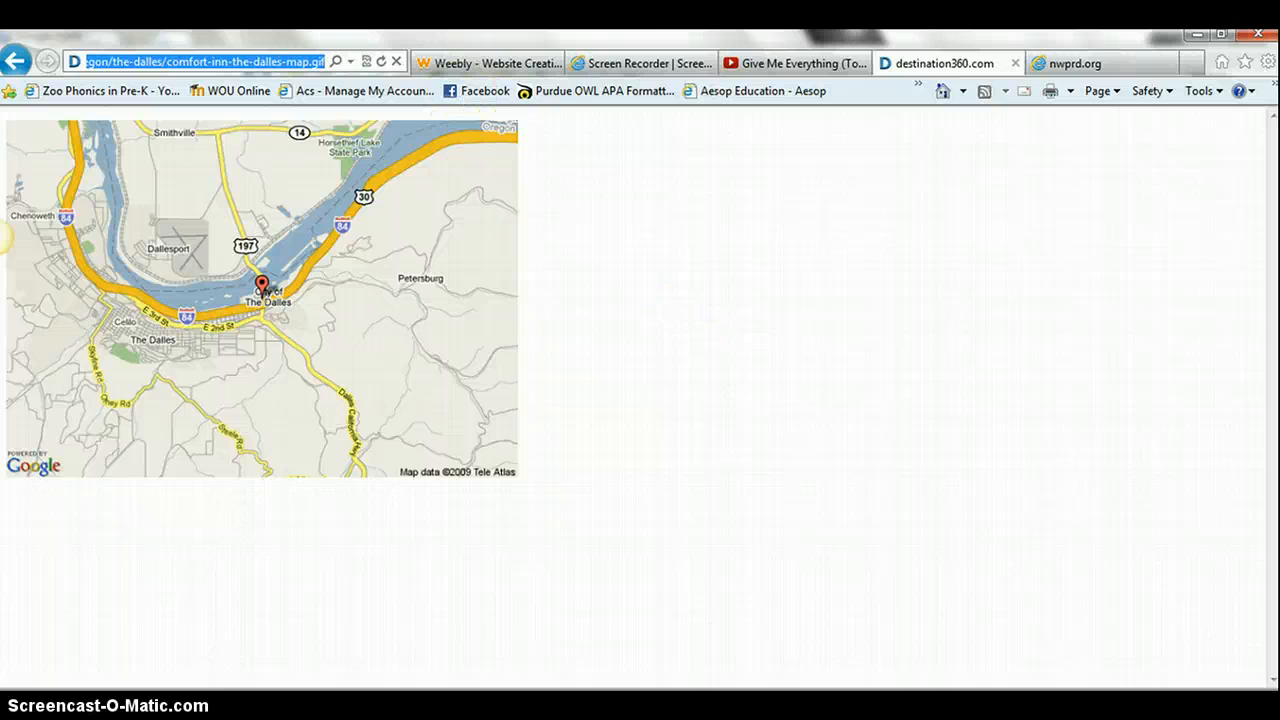
pyautogui.hotkey('alt', 'Tab')
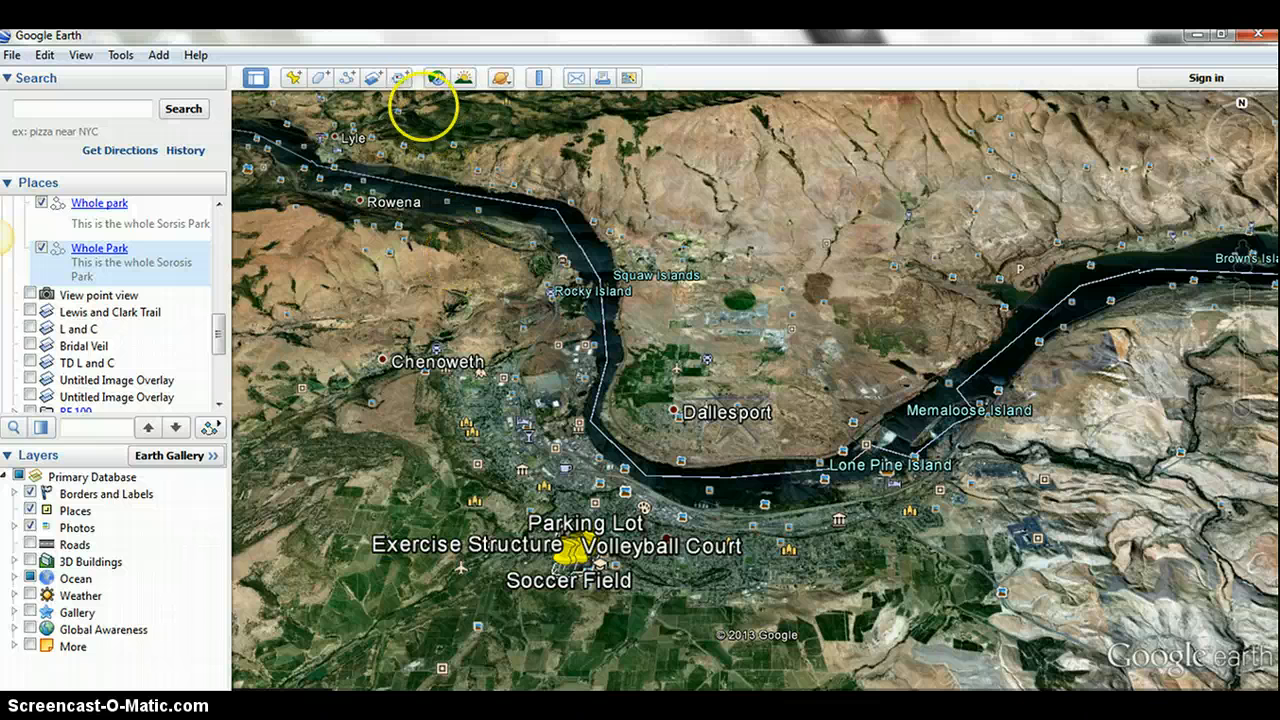
# - Start an image overlay named Columbia River, link it to the copied map image address and describe it as "This is the Columbia River"
pyautogui.click(374, 78)
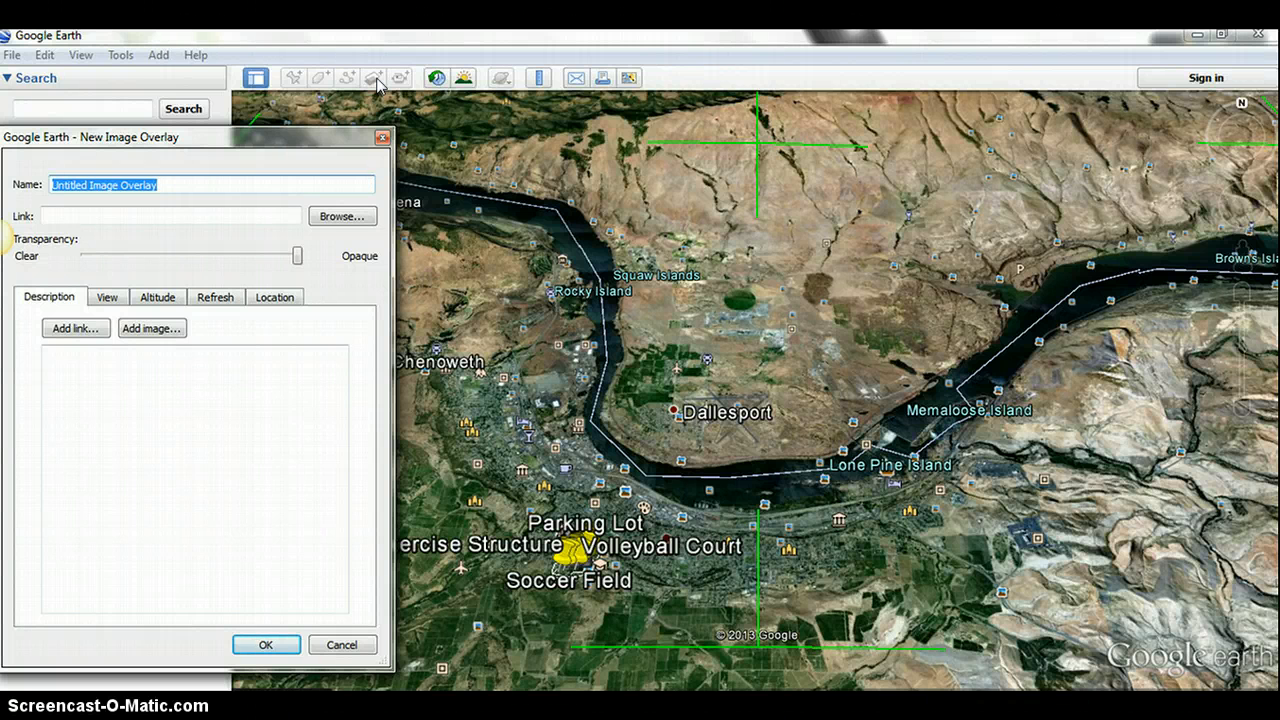
pyautogui.write('Columbia River')
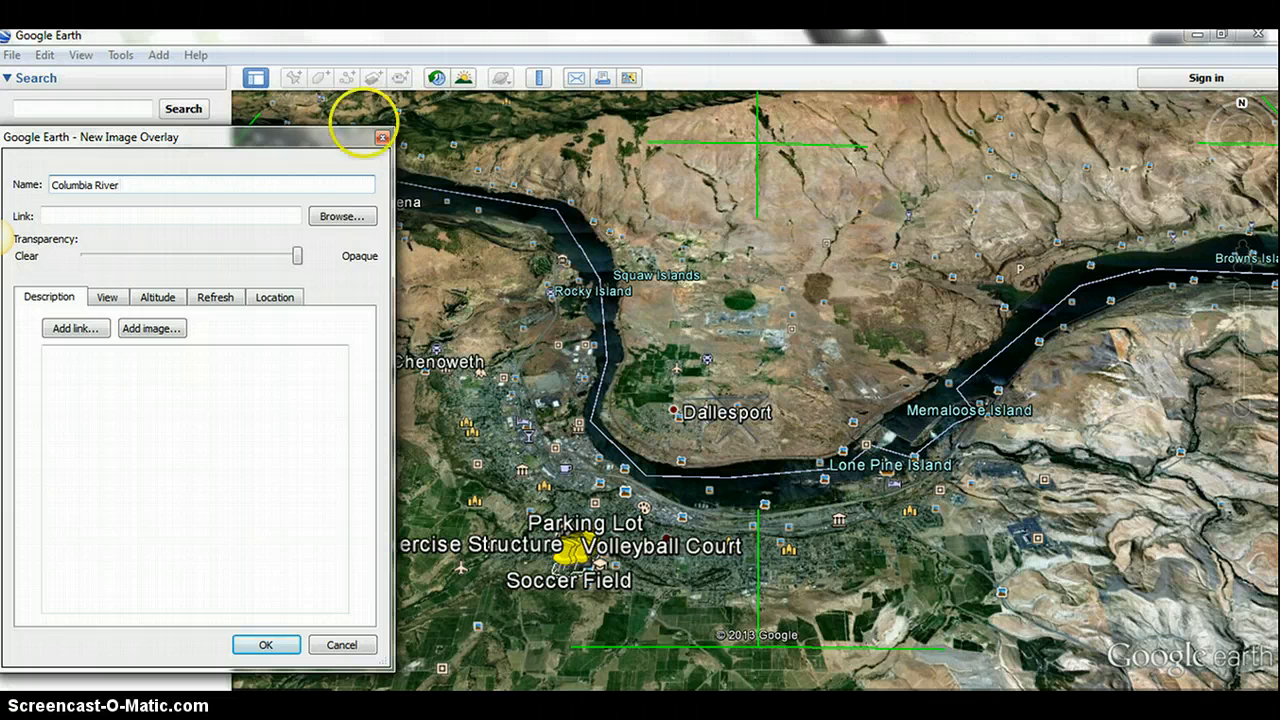
pyautogui.click(285, 215)
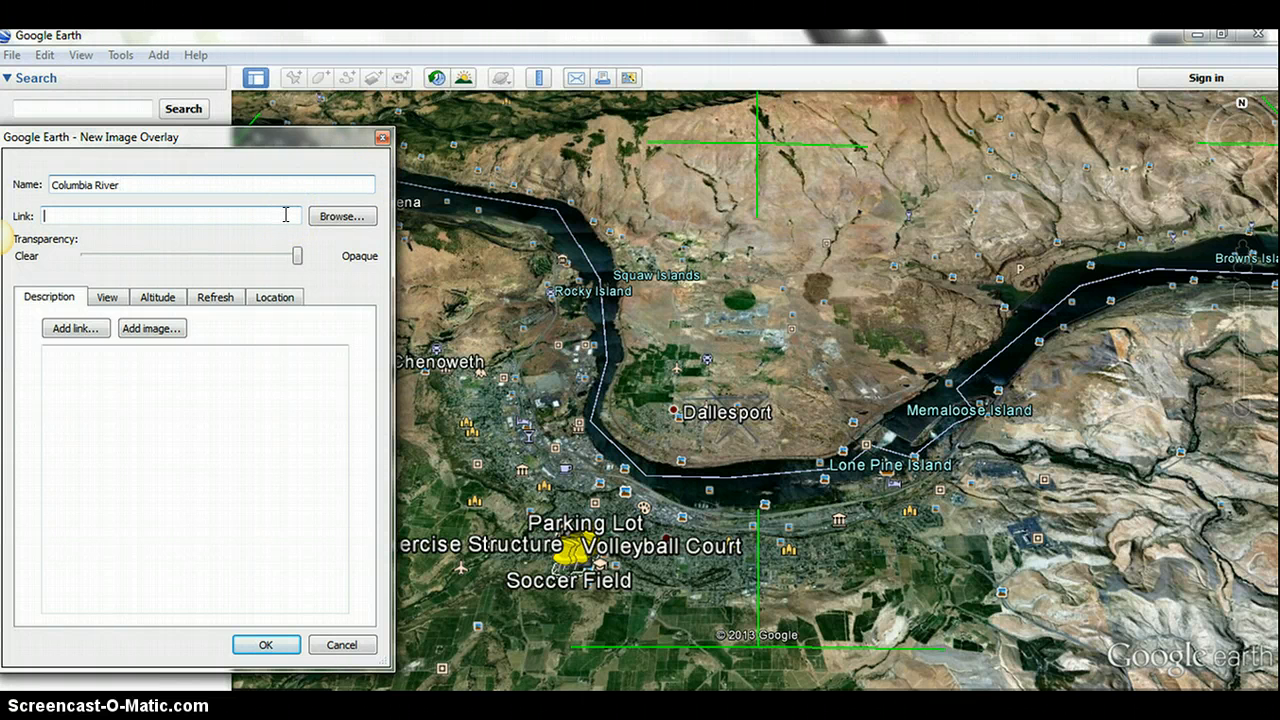
pyautogui.hotkey('ctrl', 'v')
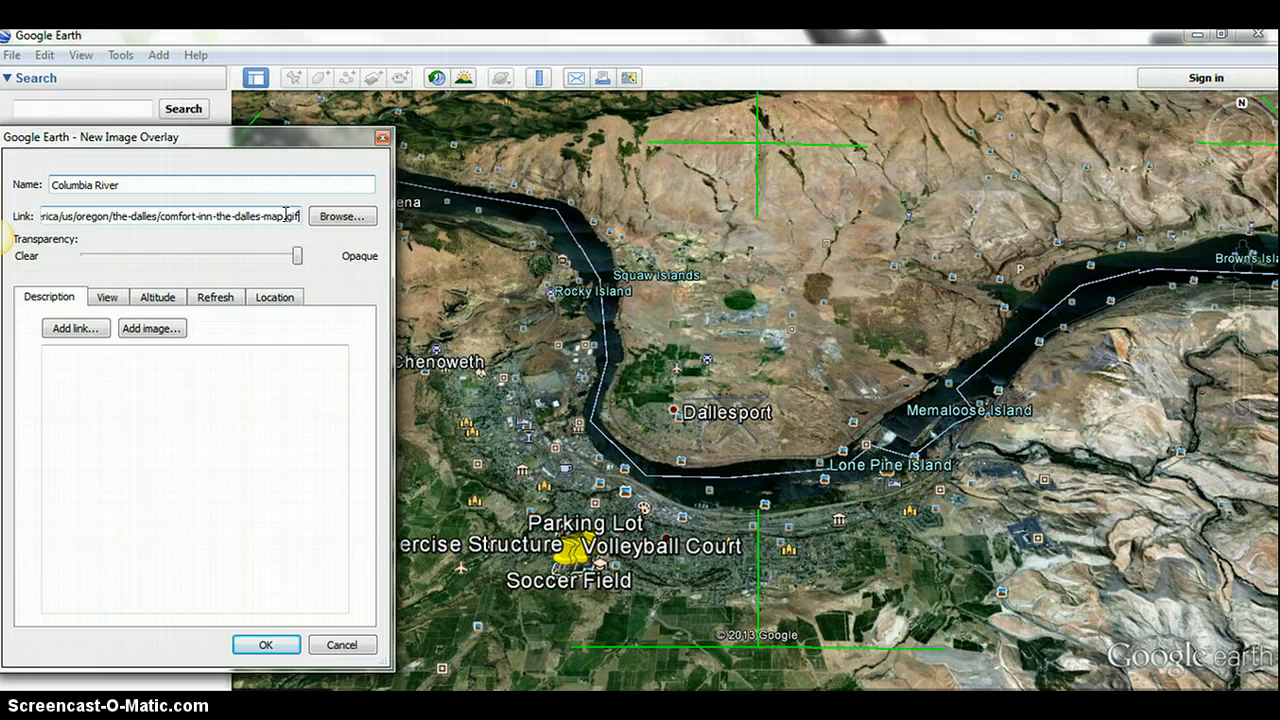
pyautogui.click(238, 424)
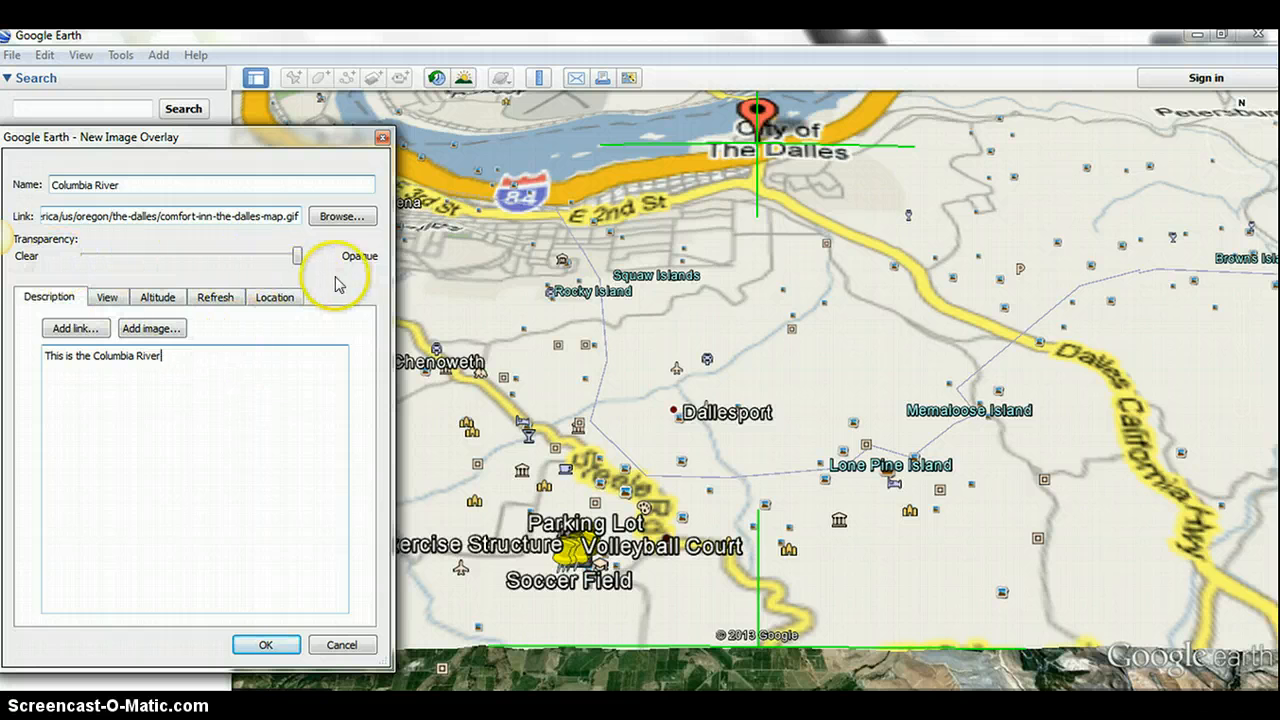
# - Make the Columbia River overlay semi-transparent, about two thirds of the way from clear to opaque
pyautogui.moveTo(297, 256); pyautogui.dragTo(177, 275)
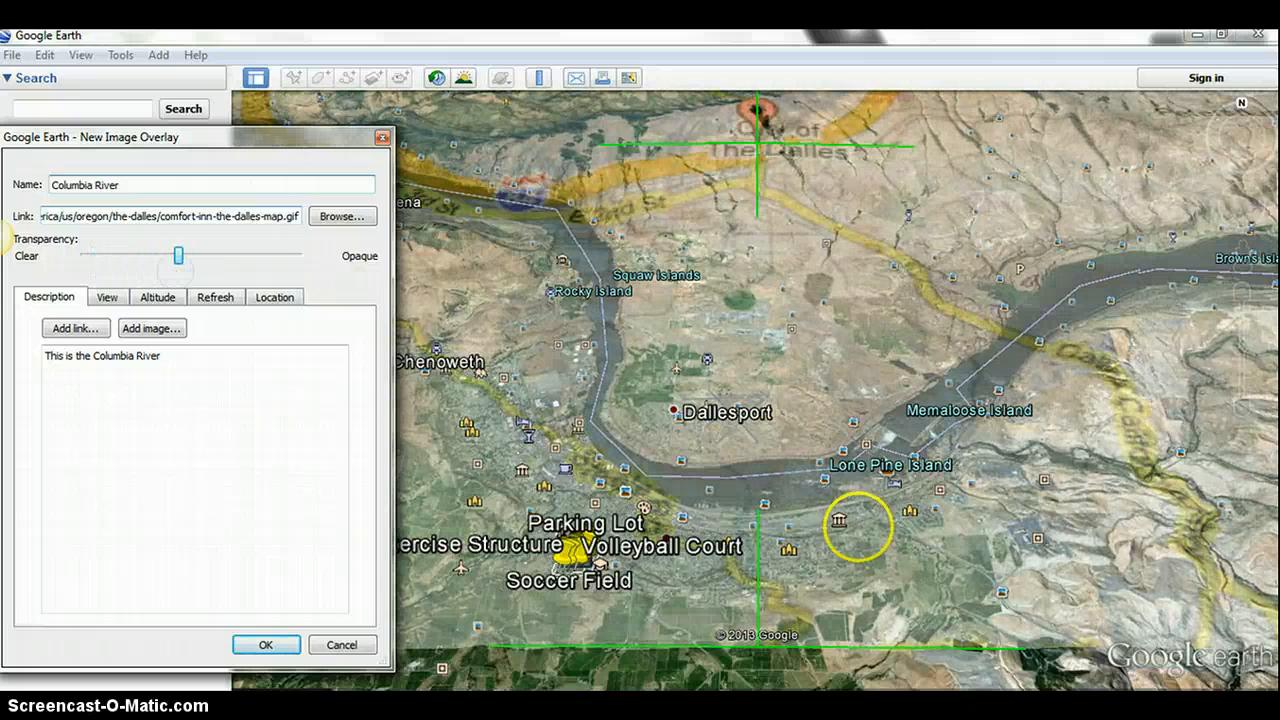
pyautogui.moveTo(1245, 413); pyautogui.dragTo(1244, 420)
pyautogui.moveTo(969, 232); pyautogui.dragTo(970, 264)
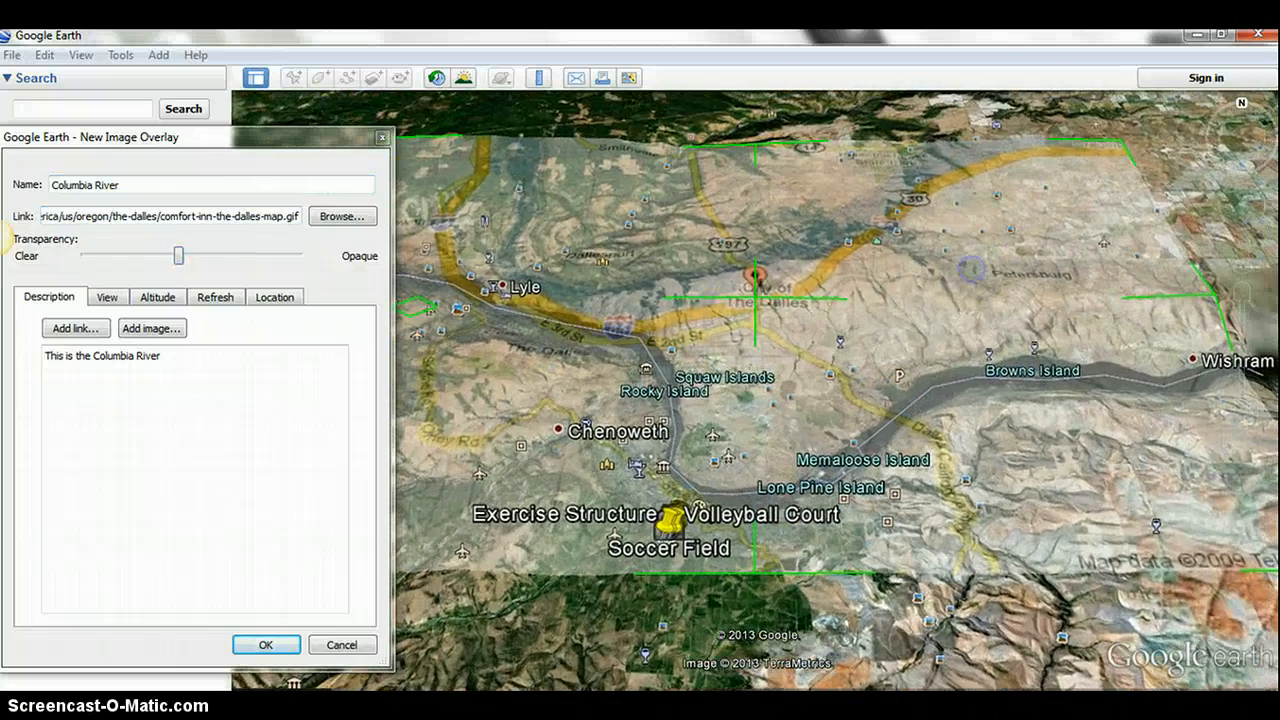
pyautogui.click(179, 259)
pyautogui.moveTo(187, 268); pyautogui.dragTo(222, 265)
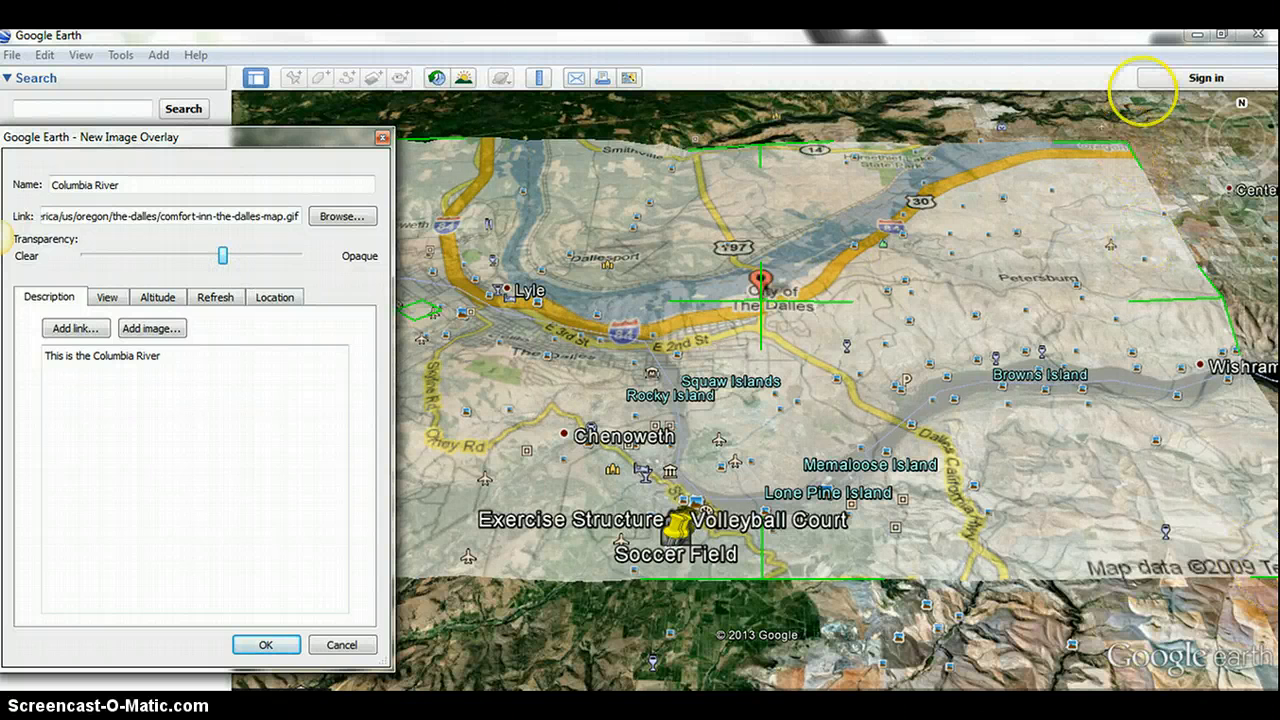
# - Resize the Columbia River overlay to cover the river bend from just west of Chenoweth to near Wishram, and make it fully opaque
pyautogui.moveTo(1130, 140); pyautogui.dragTo(1145, 335)
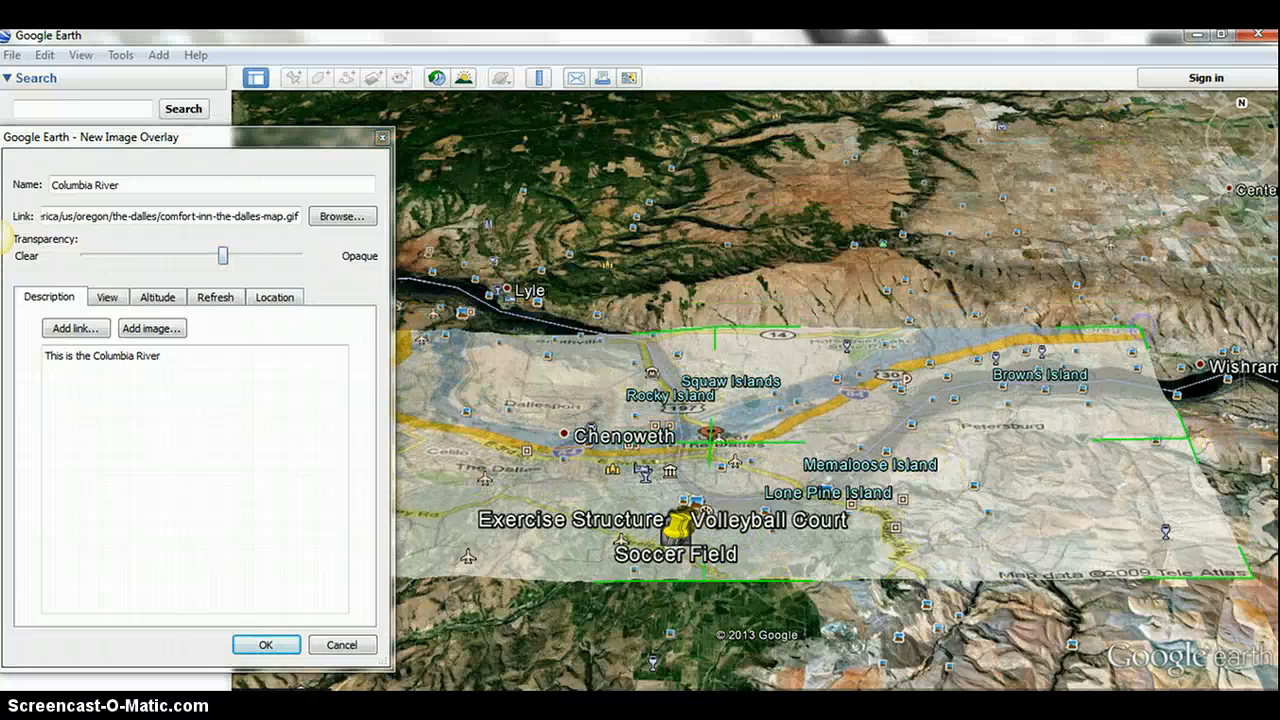
pyautogui.moveTo(685, 645); pyautogui.dragTo(931, 632)
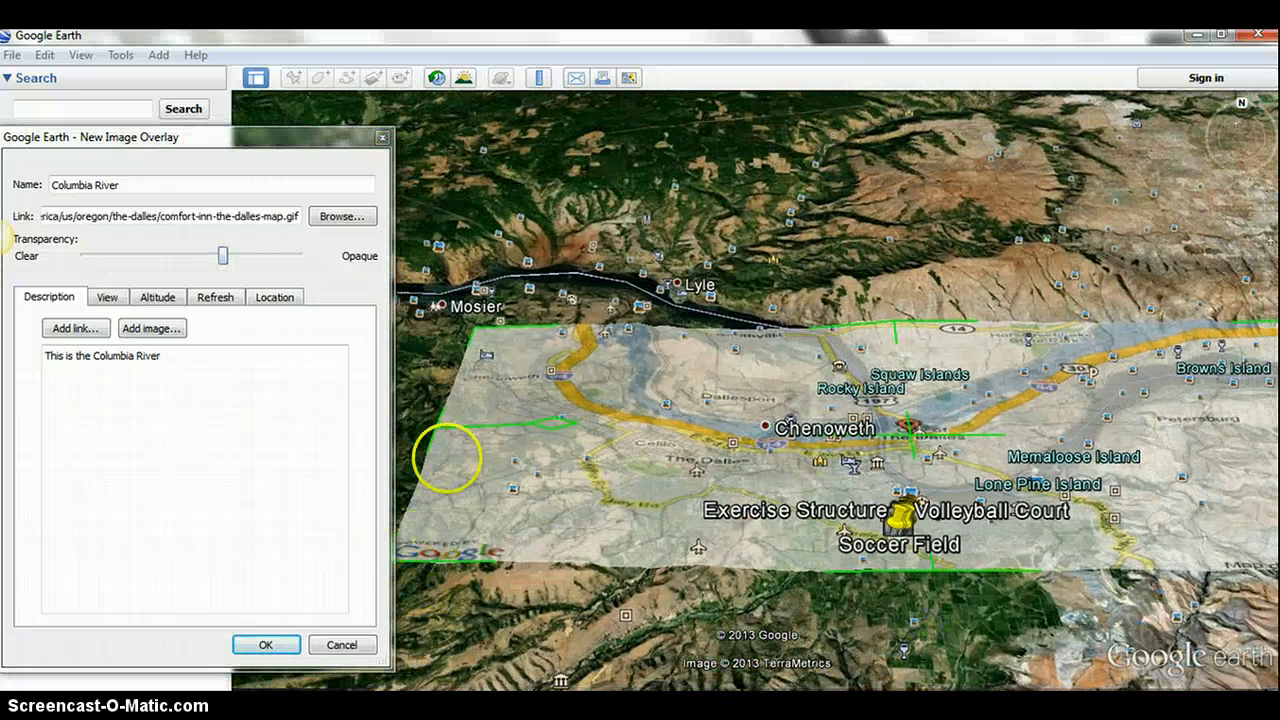
pyautogui.moveTo(430, 435); pyautogui.dragTo(737, 428)
pyautogui.moveTo(944, 610); pyautogui.dragTo(724, 600)
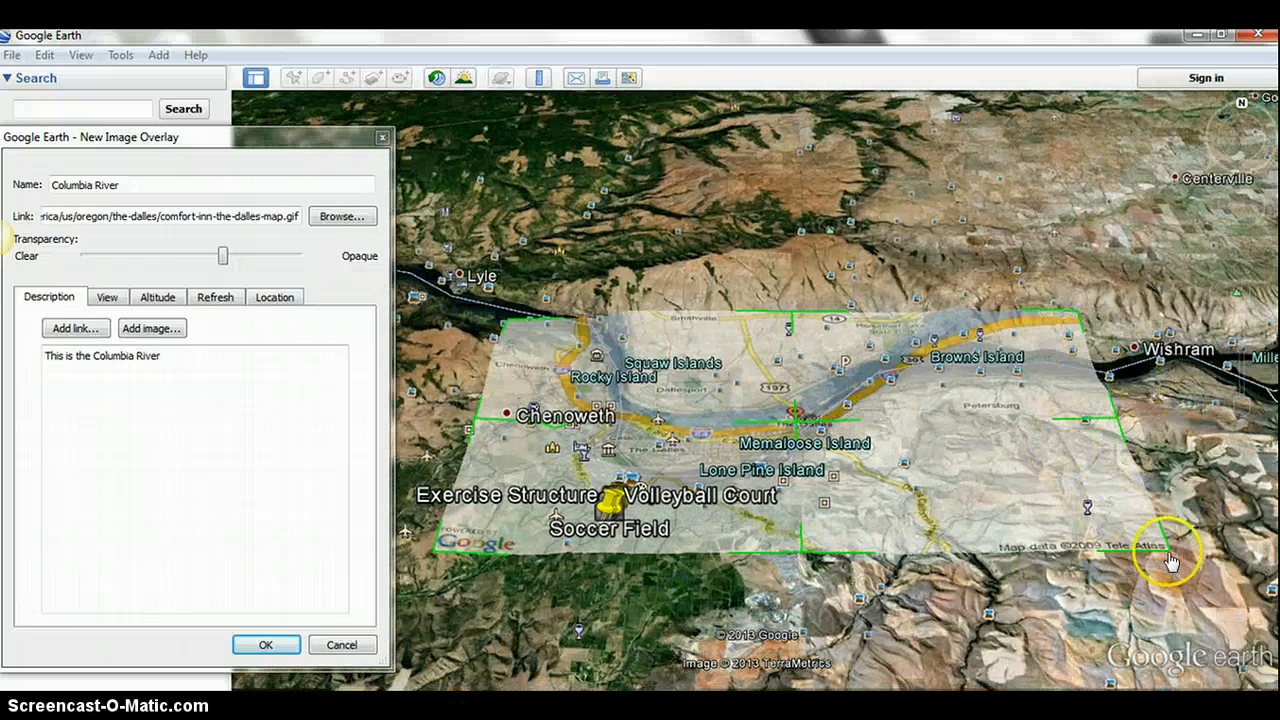
pyautogui.moveTo(1168, 550); pyautogui.dragTo(1183, 585)
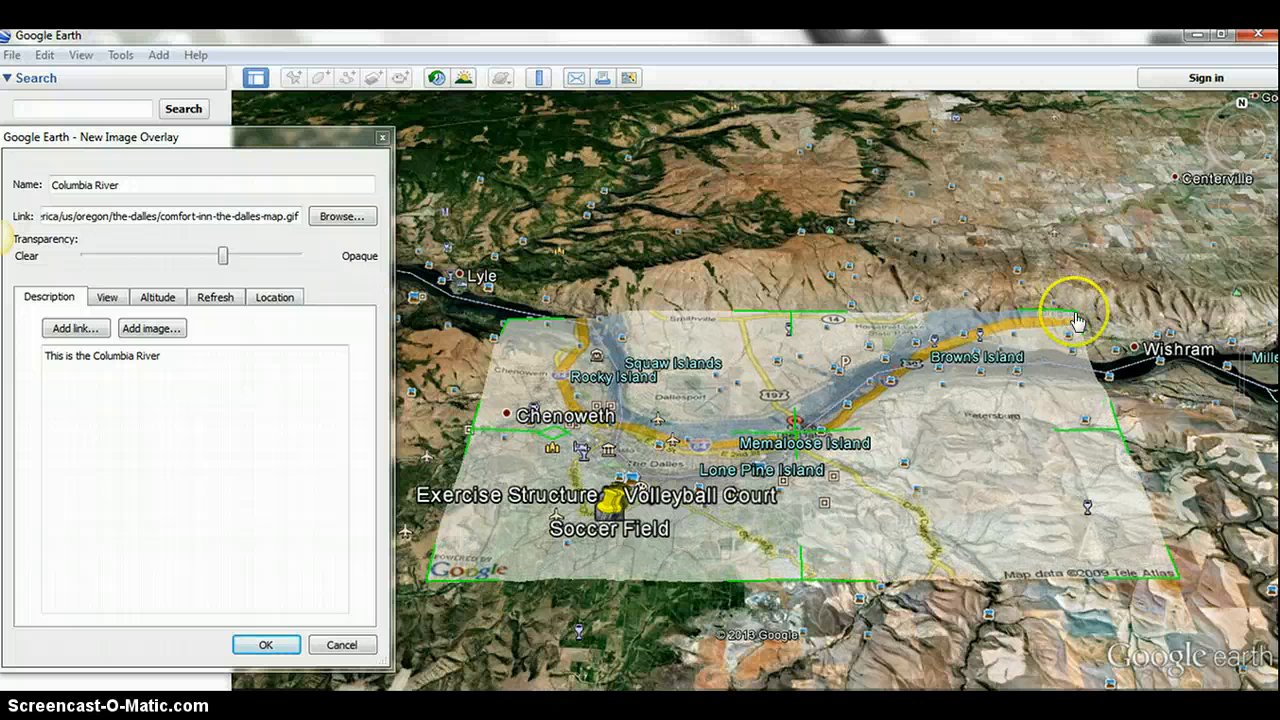
pyautogui.moveTo(1082, 314); pyautogui.dragTo(1073, 345)
pyautogui.moveTo(222, 256); pyautogui.dragTo(328, 272)
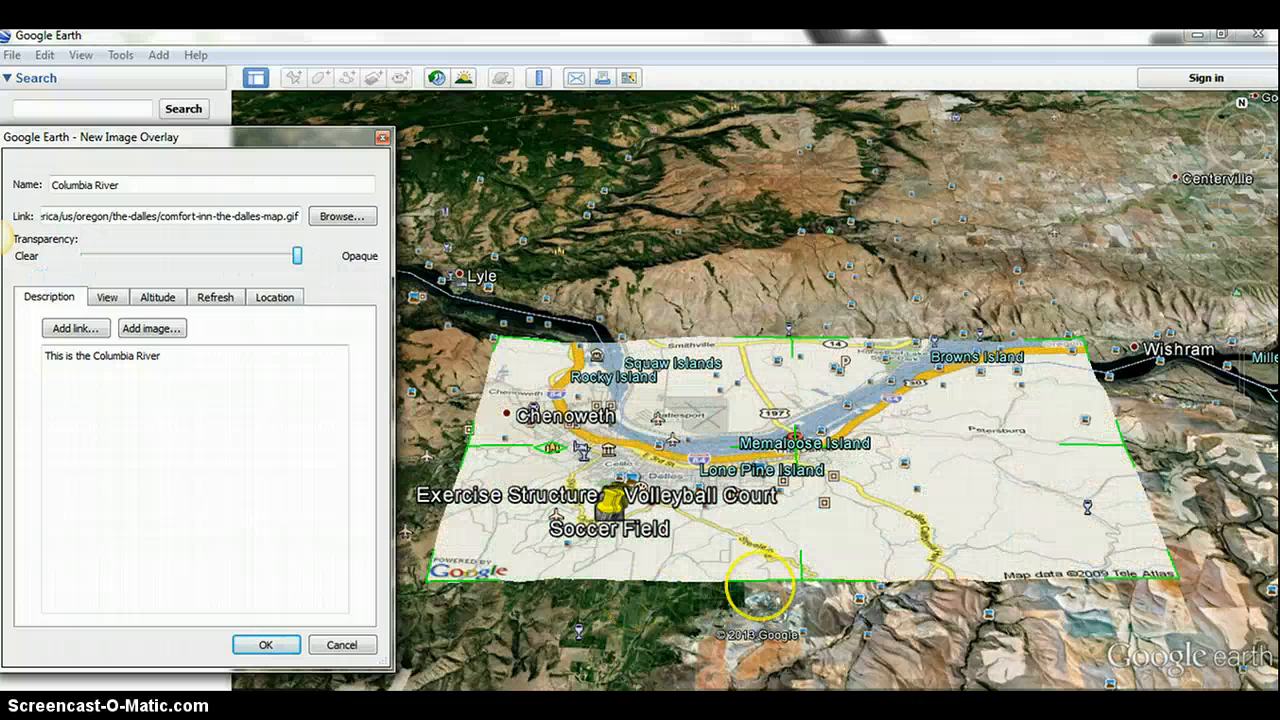
pyautogui.moveTo(801, 579); pyautogui.dragTo(805, 603)
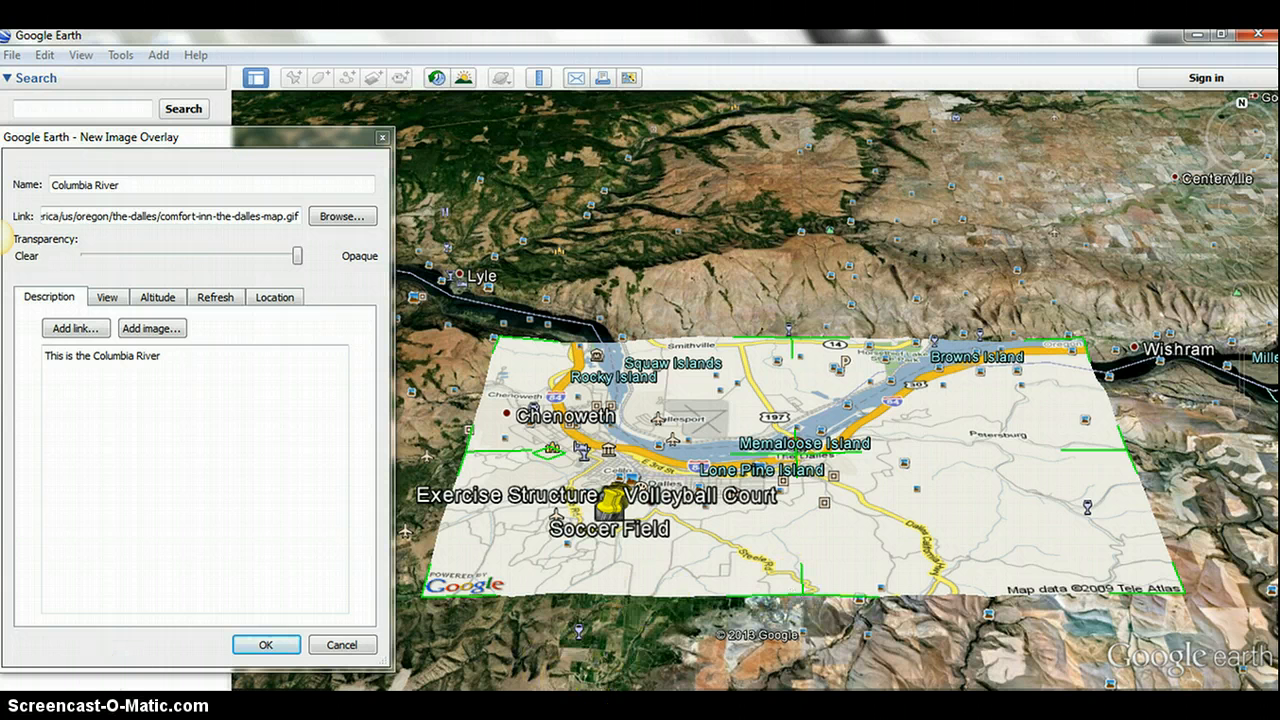
# - Switch to the browser, look at the Riverfront Trail map on nwprd.org, and return to Google Earth
pyautogui.moveTo(434, 671)
pyautogui.click(968, 600)
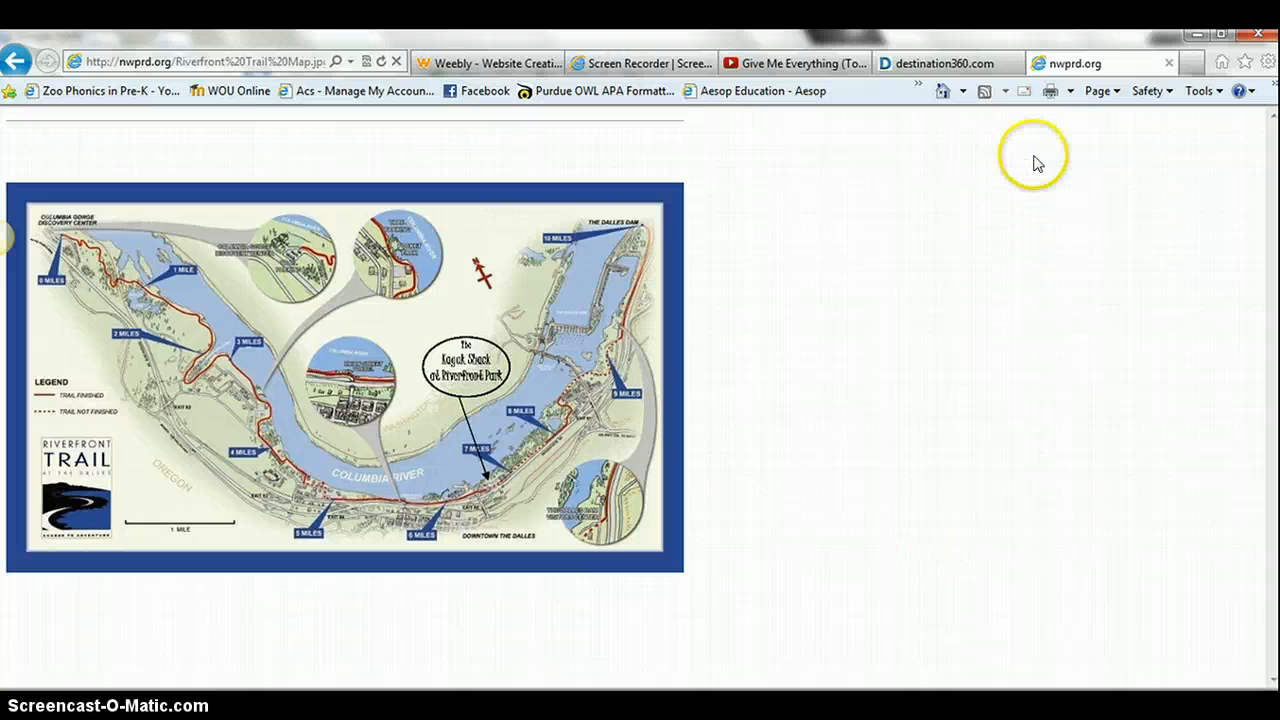
pyautogui.hotkey('alt', 'Tab')
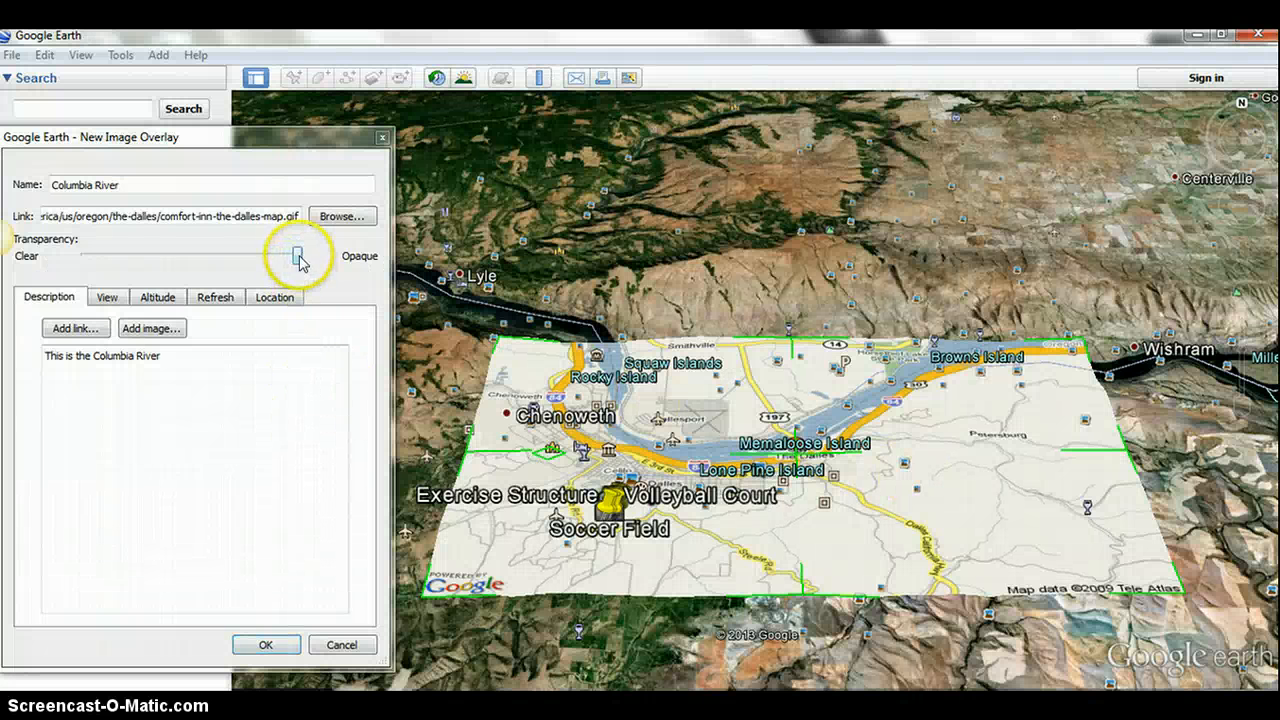
# - Save the Columbia River overlay at full opacity and recentre the map on the surrounding area
pyautogui.moveTo(297, 258); pyautogui.dragTo(326, 258)
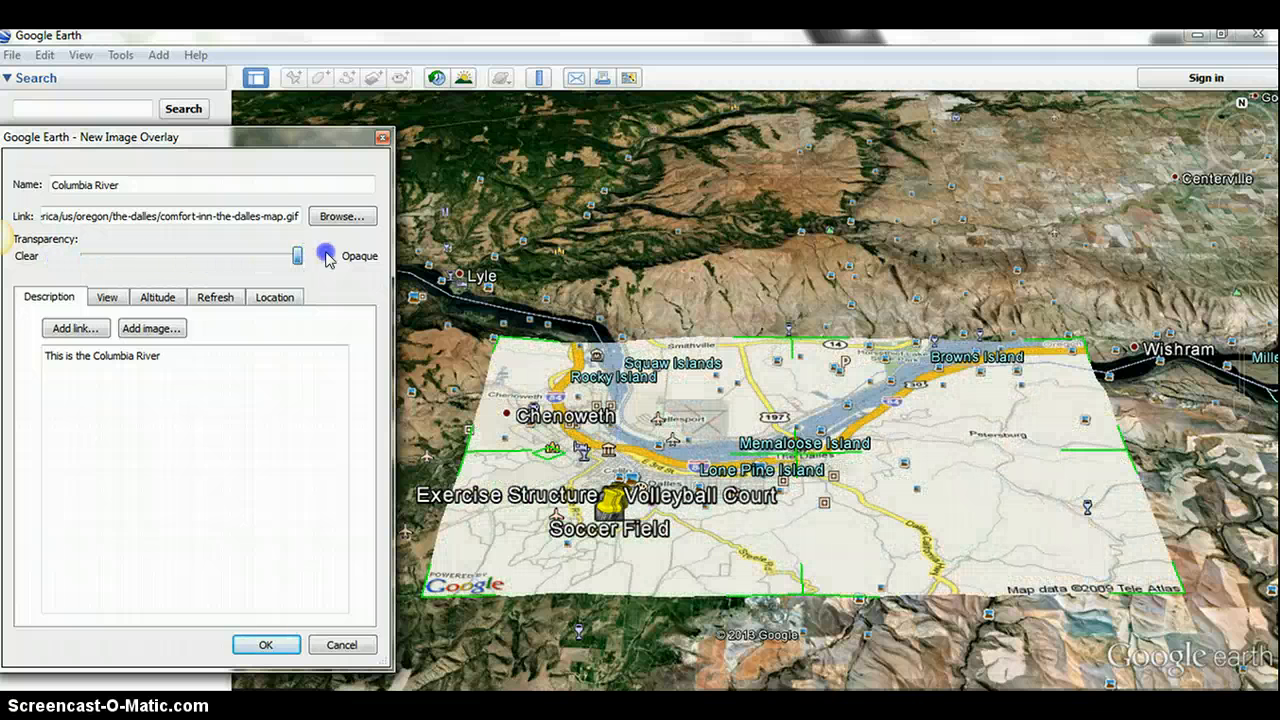
pyautogui.click(265, 644)
pyautogui.moveTo(312, 426); pyautogui.dragTo(404, 385)
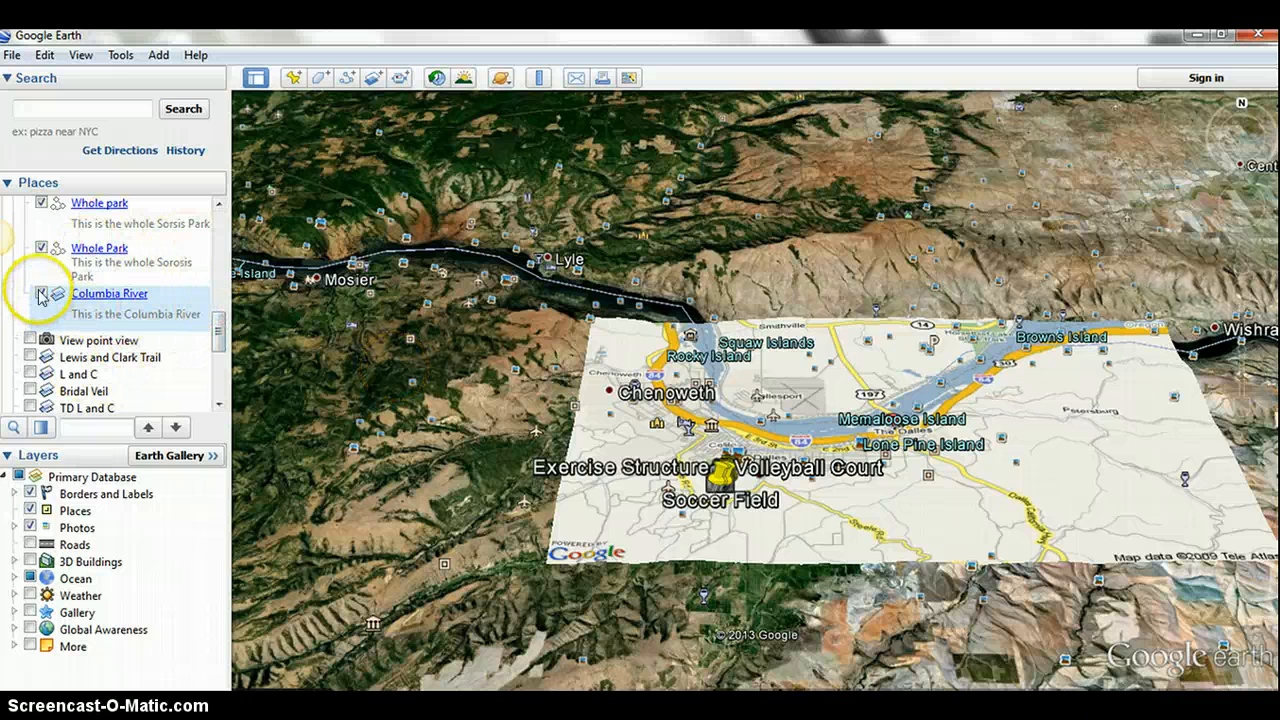
# - Find the Columbia River overlay among the saved places, hide it to compare with the terrain beneath, and show it again
pyautogui.scroll(3, 220, 314)
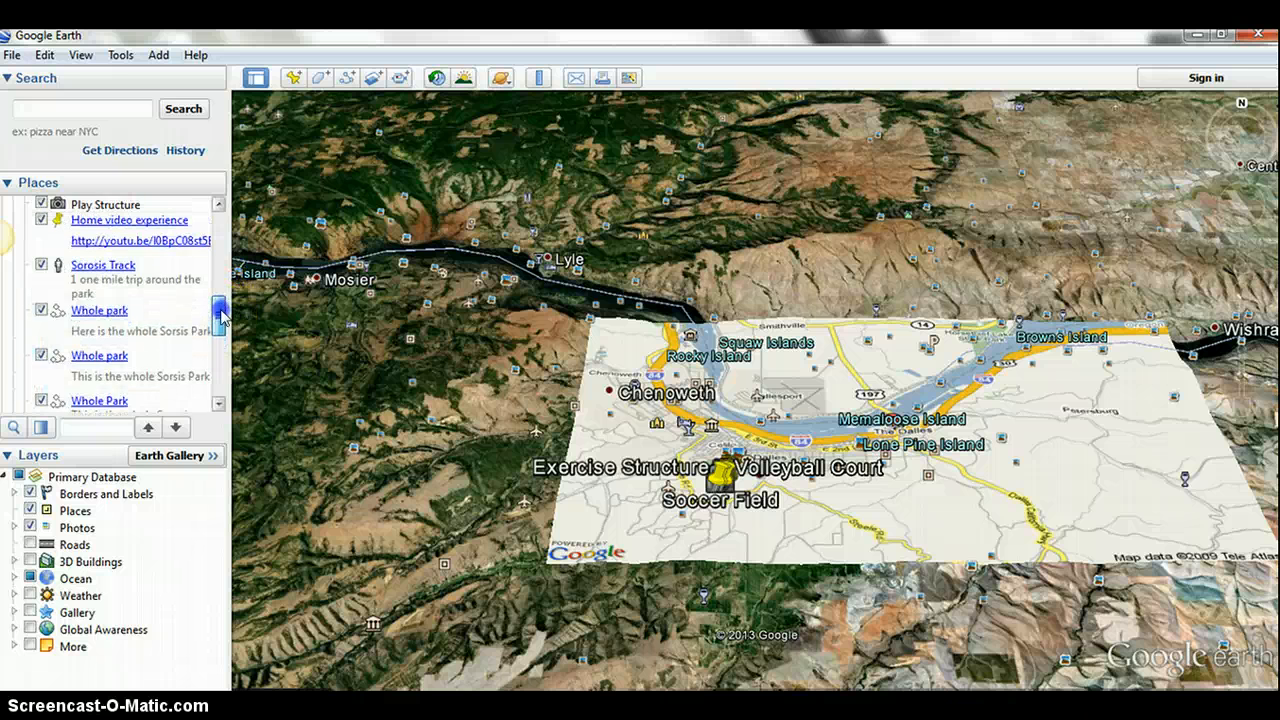
pyautogui.scroll(-3, 220, 314)
pyautogui.scroll(1, 220, 318)
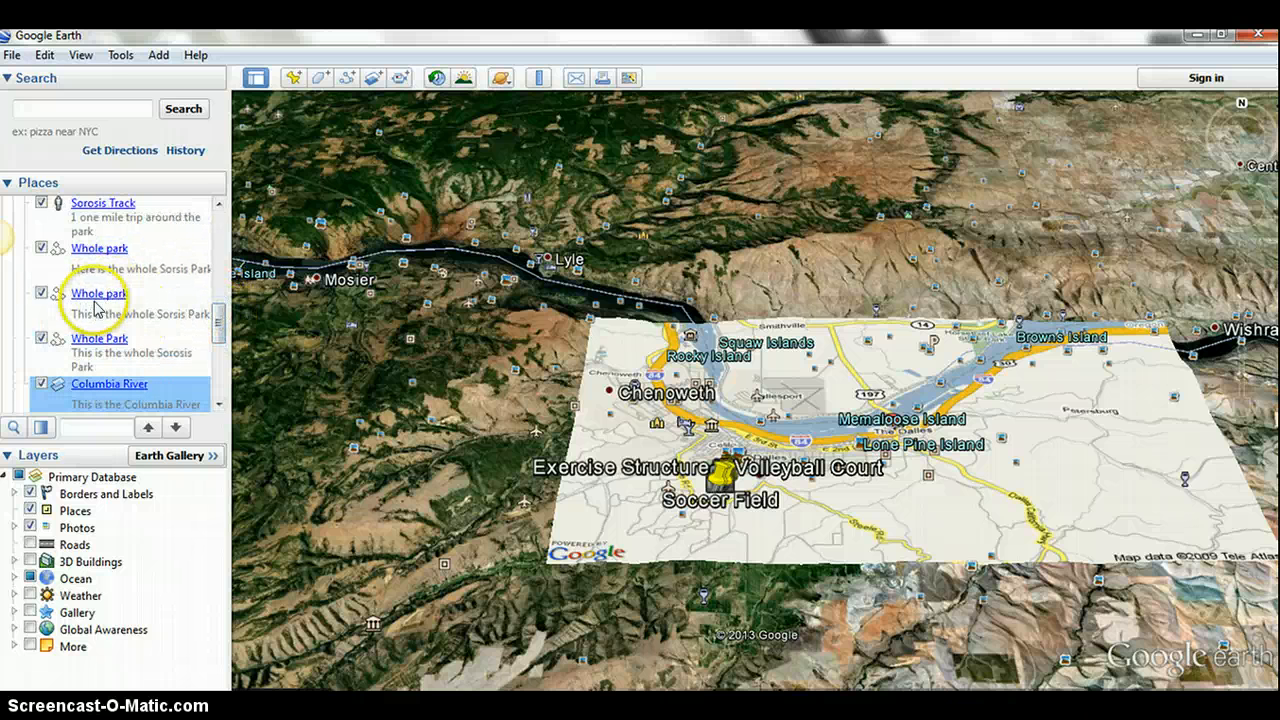
pyautogui.moveTo(220, 340)
pyautogui.mouseDown()
pyautogui.moveTo(220, 300)
pyautogui.moveTo(221, 327)
pyautogui.mouseUp()
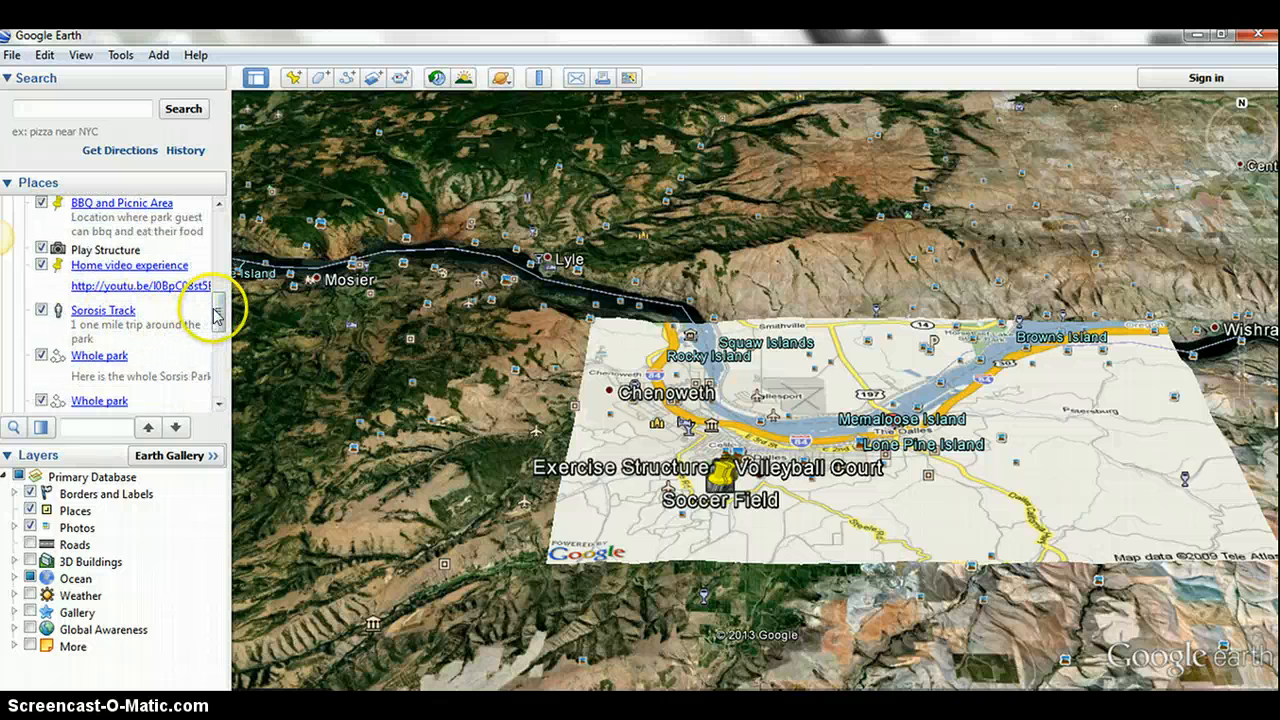
pyautogui.scroll(-1, 218, 318)
pyautogui.moveTo(218, 318); pyautogui.dragTo(219, 332)
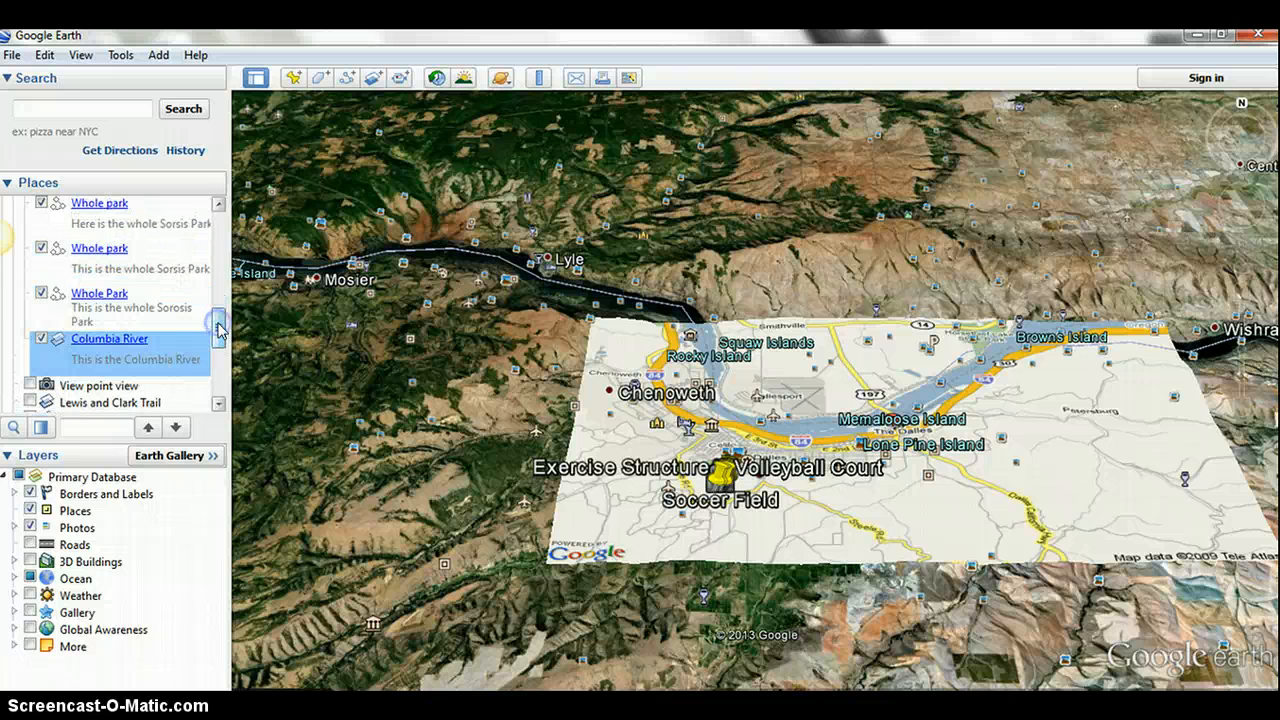
pyautogui.click(41, 340)
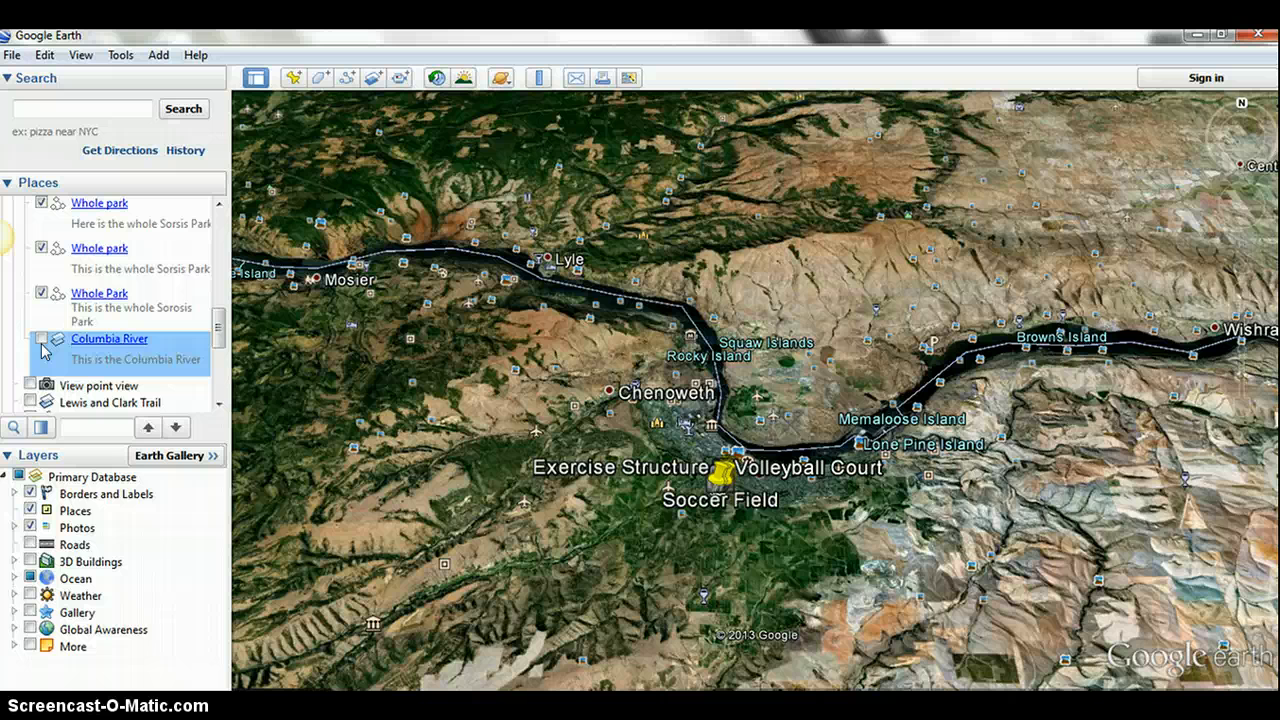
pyautogui.click(41, 340)
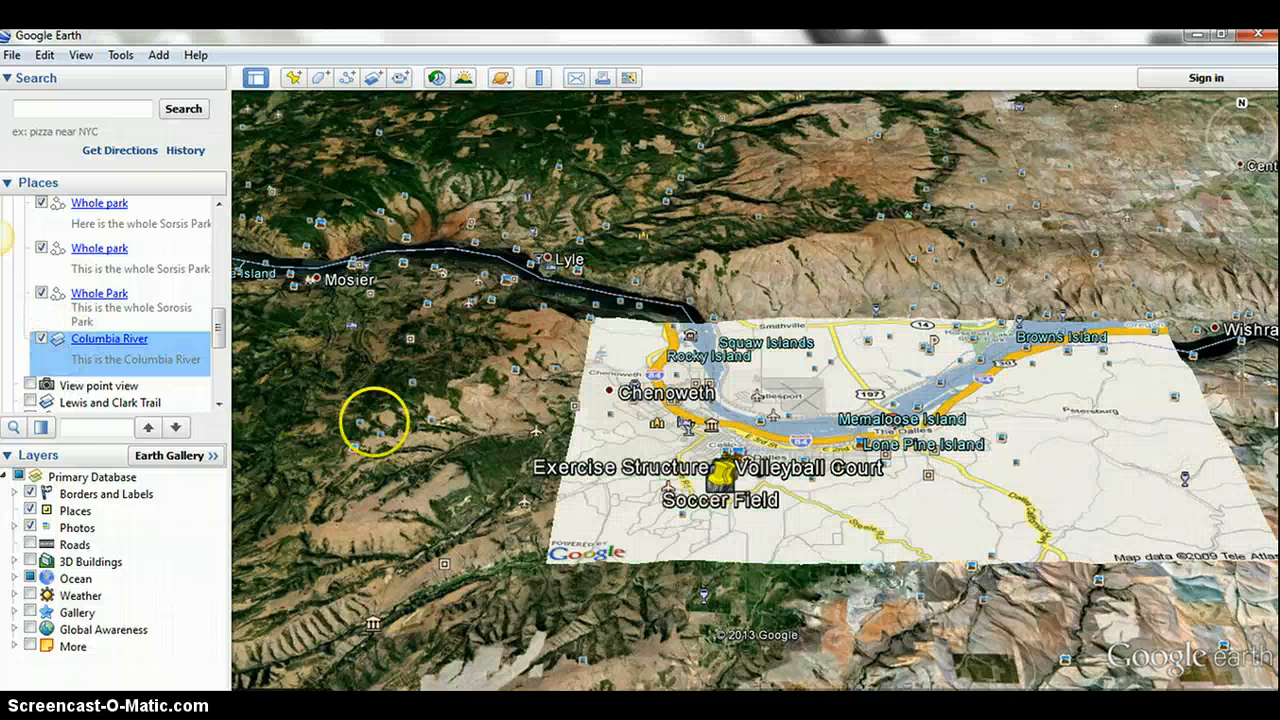
# - Review the Sorosis Park entries among the saved places and survey the overlay together with the terrain south of The Dalles
pyautogui.moveTo(220, 330); pyautogui.dragTo(221, 318)
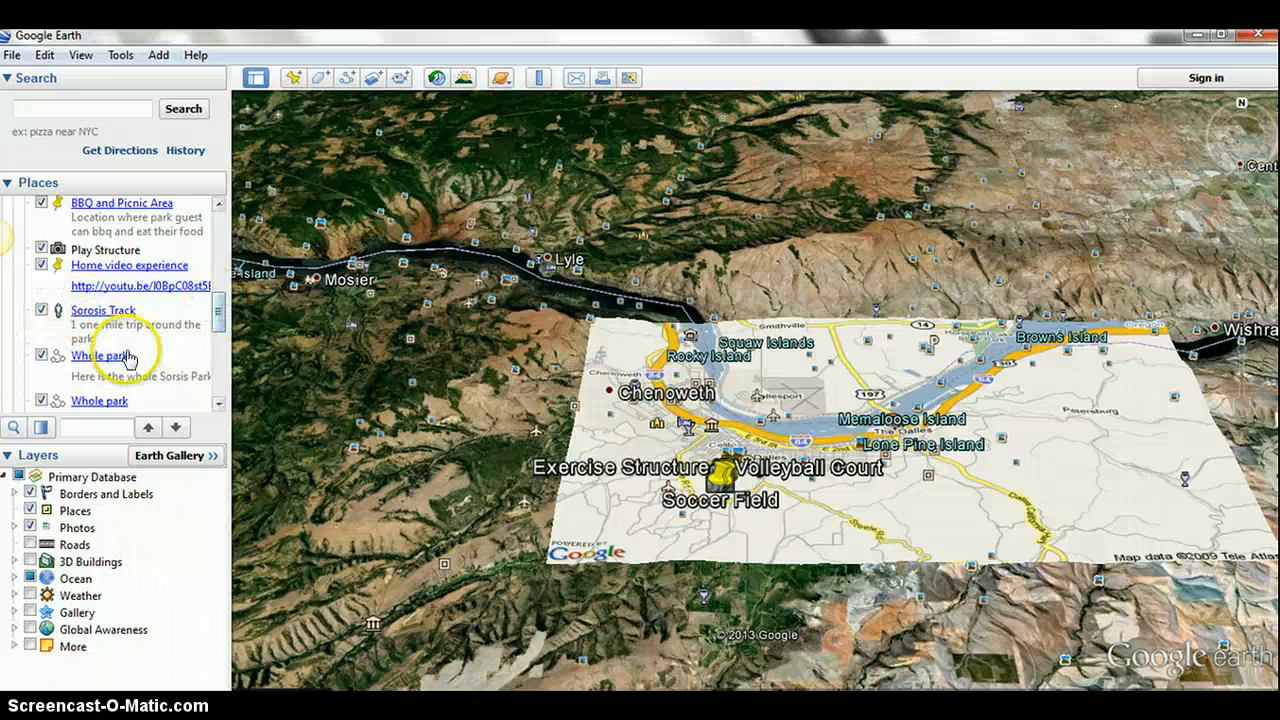
pyautogui.moveTo(216, 314); pyautogui.dragTo(224, 286)
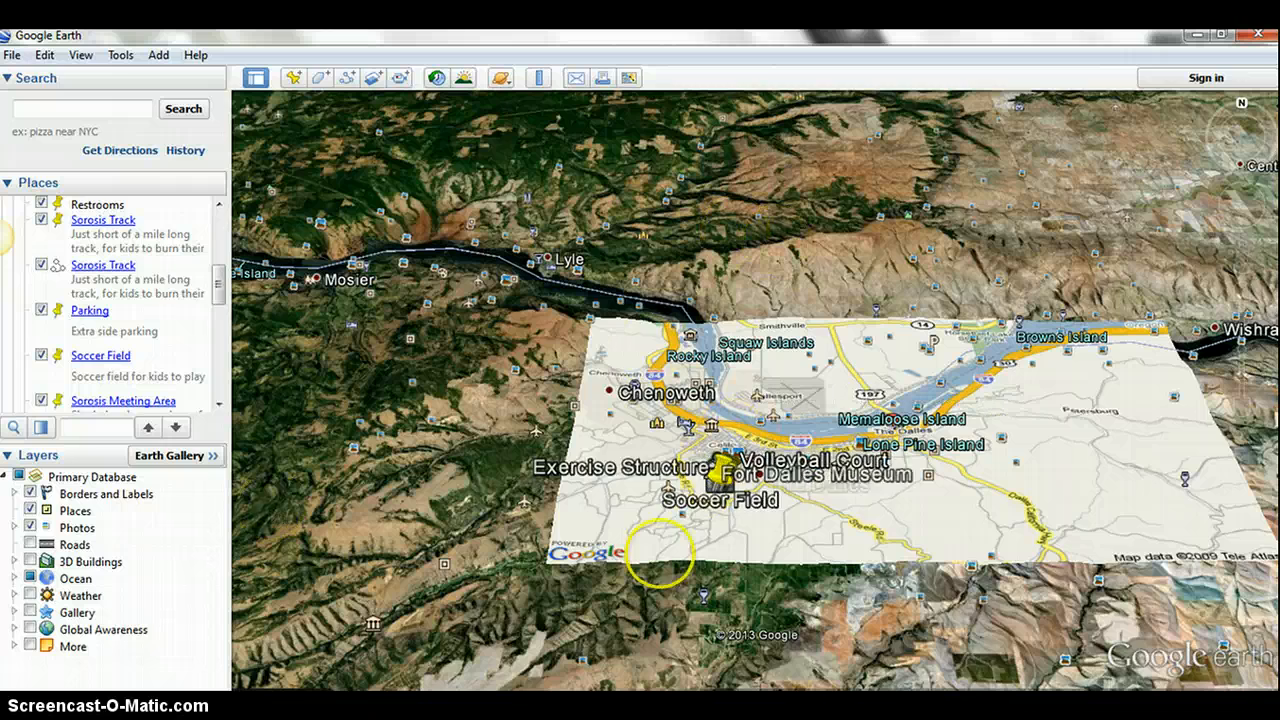
pyautogui.moveTo(654, 597); pyautogui.dragTo(686, 389)
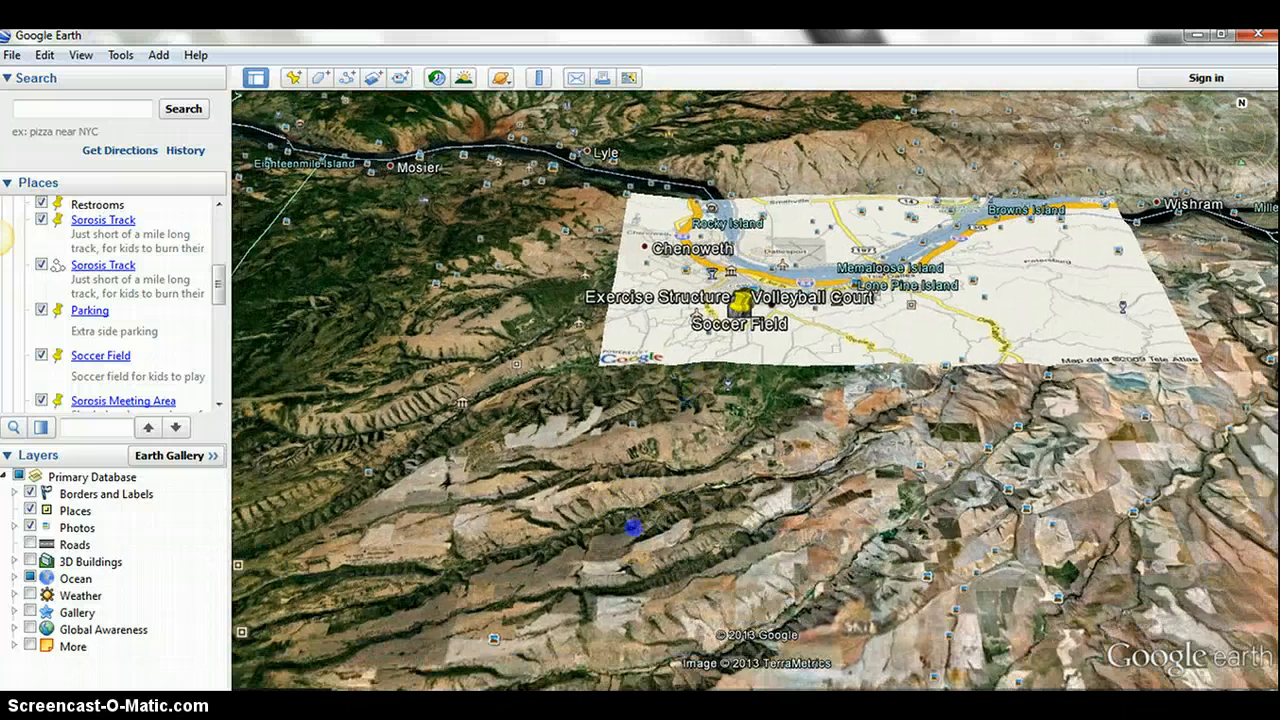
pyautogui.moveTo(633, 527); pyautogui.dragTo(684, 471)
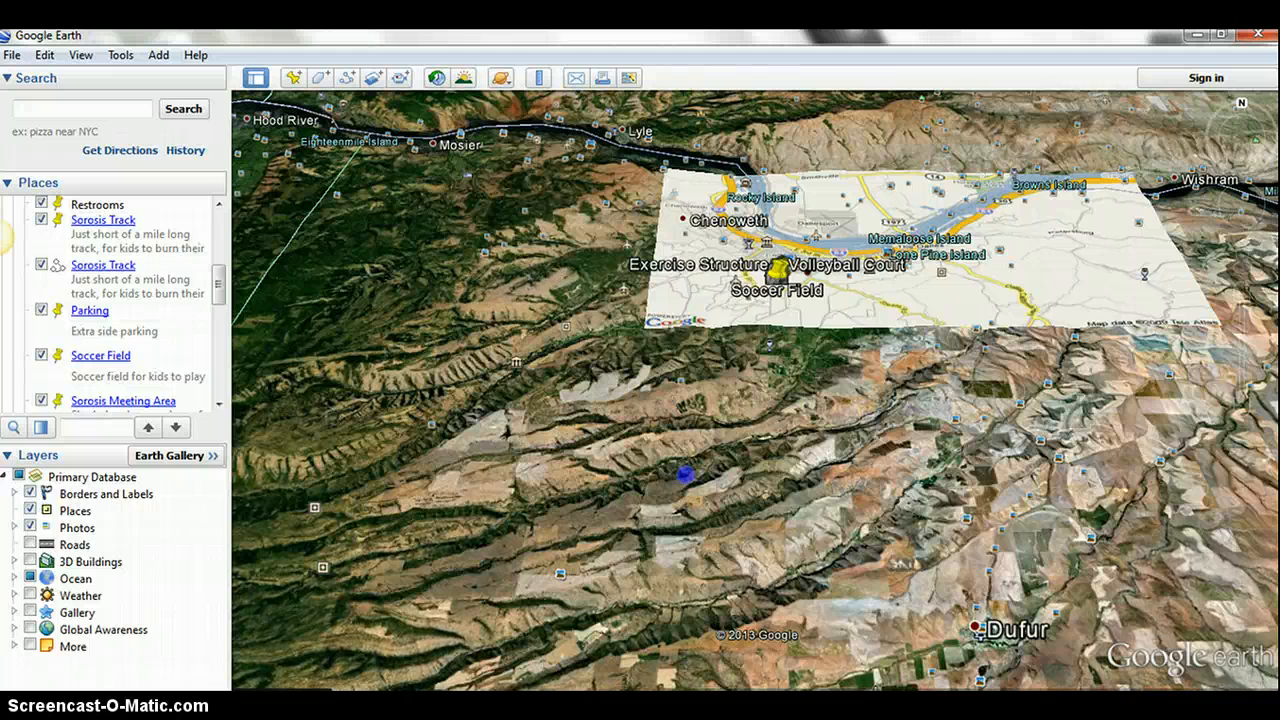
pyautogui.moveTo(685, 475); pyautogui.dragTo(643, 582)
pyautogui.moveTo(750, 437); pyautogui.dragTo(747, 480)
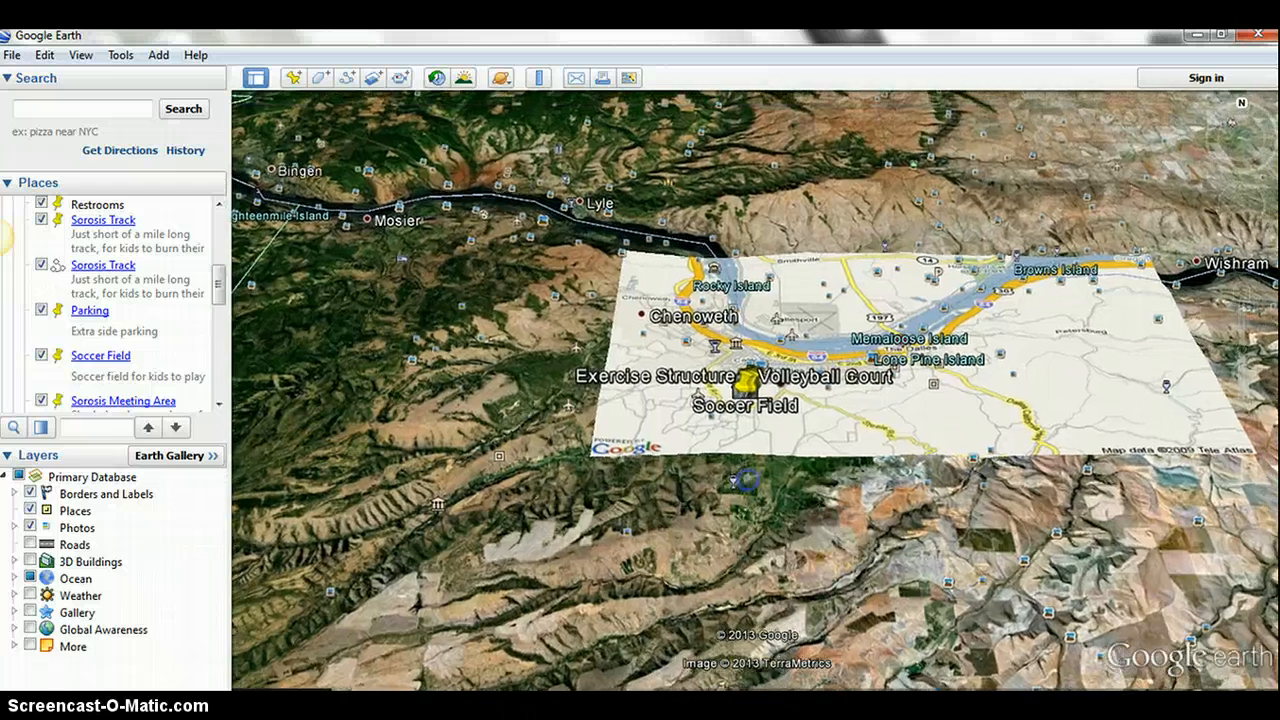